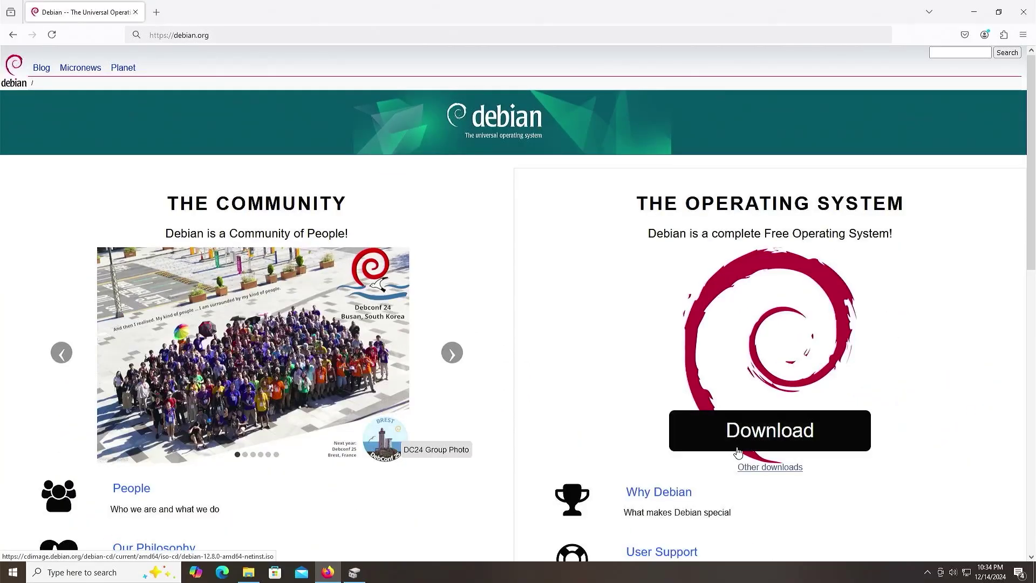
# Open the Debian site's page of other downloads
pyautogui.click(766, 474)
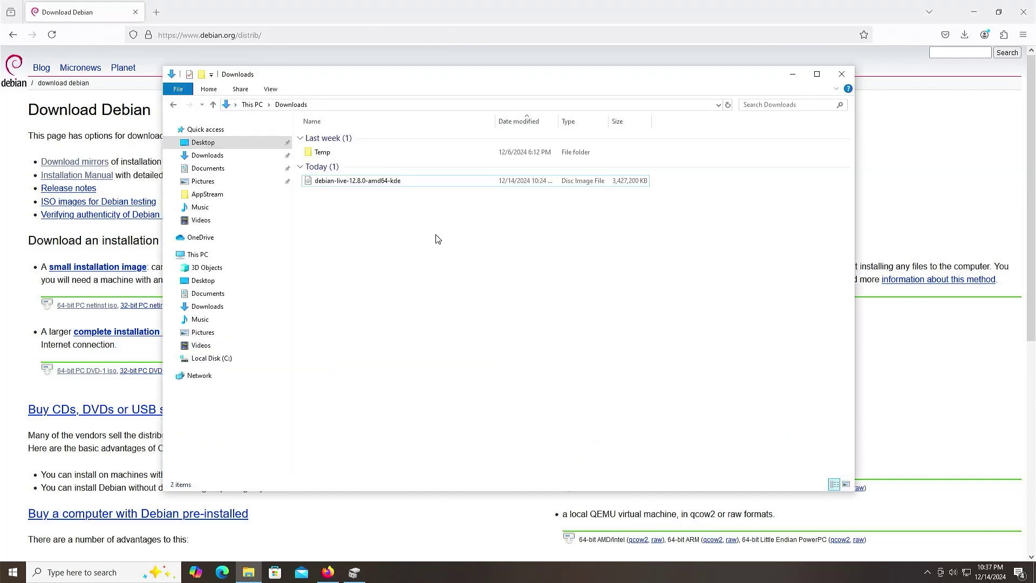
# Mount the debian-live-12.8.0-amd64-kde disc image from the Downloads folder, allowing the file to open
pyautogui.click(382, 184)
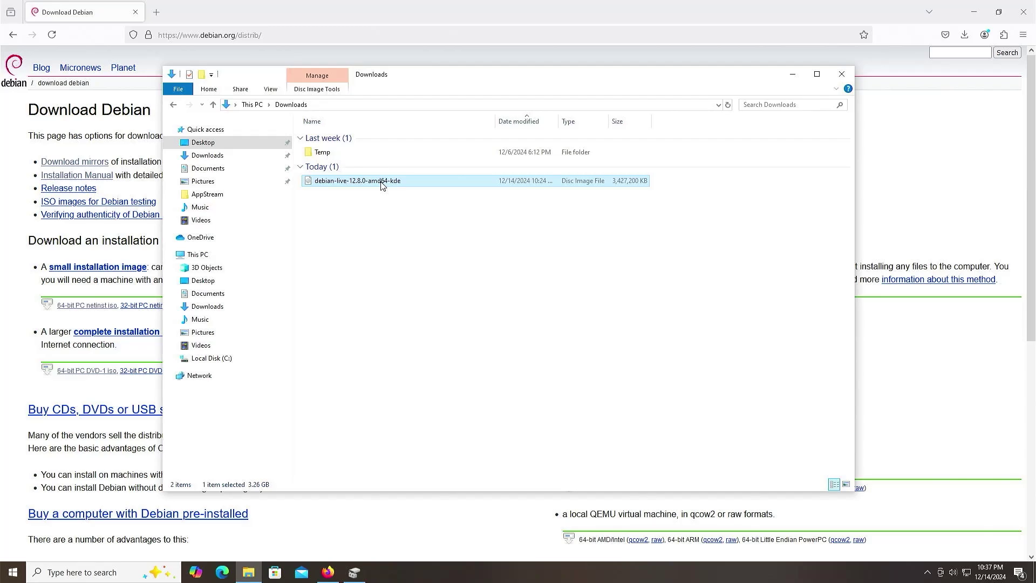
pyautogui.rightClick(381, 184)
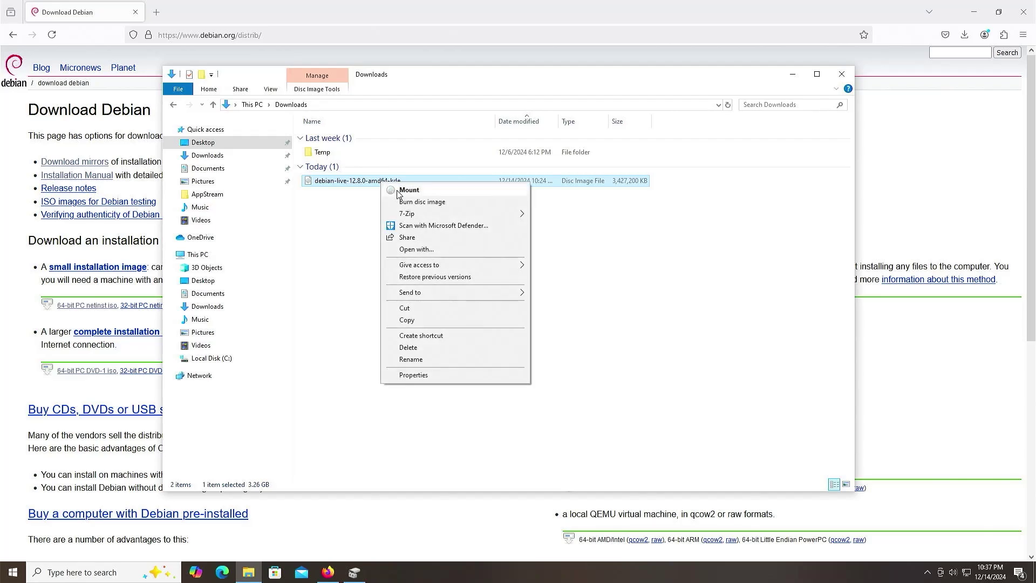
pyautogui.click(409, 190)
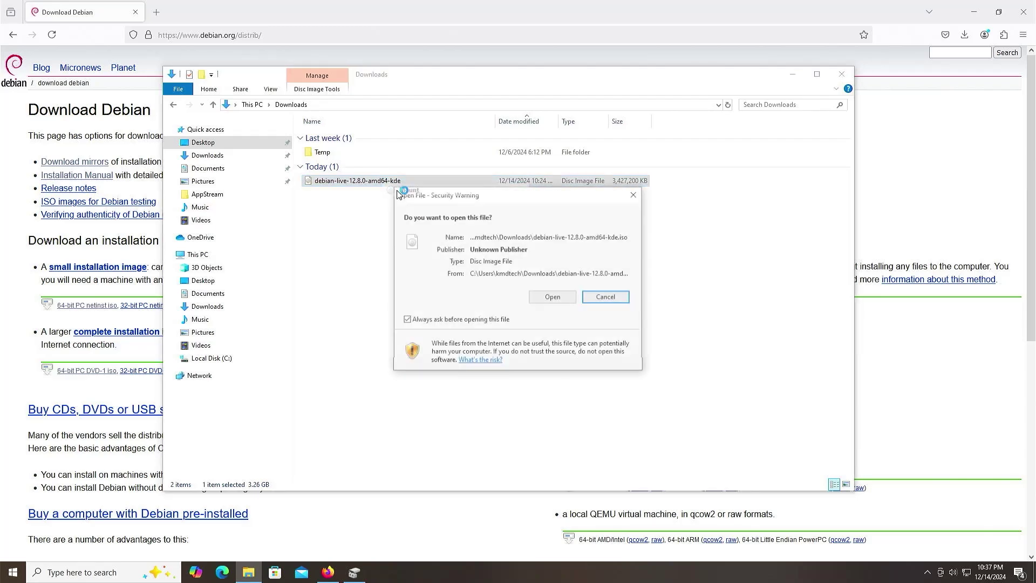
pyautogui.click(553, 298)
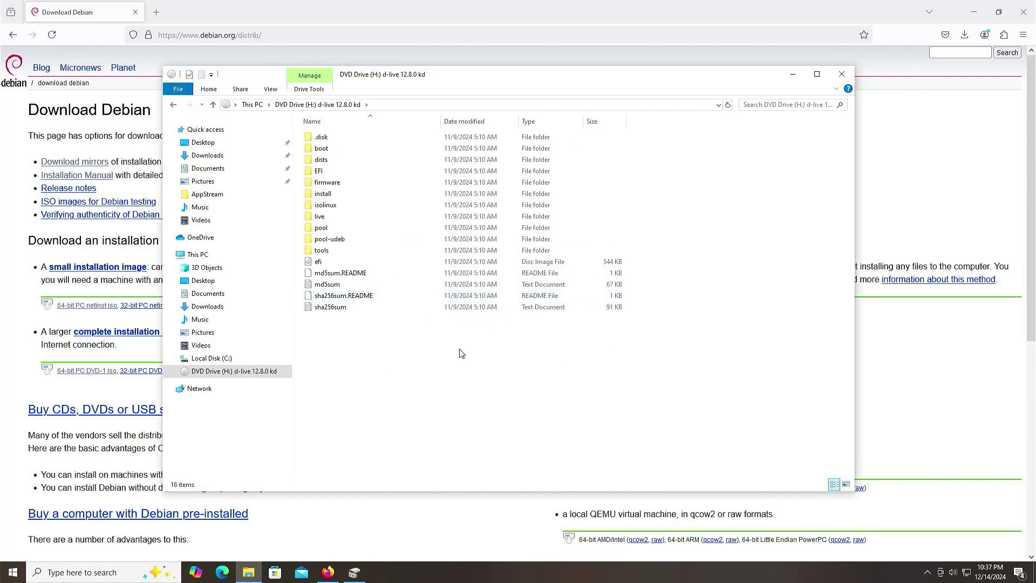
# Open Disk Management and examine Disk 0, its C: partition and the mounted Debian live volume
pyautogui.press('super')
pyautogui.write('disk m')
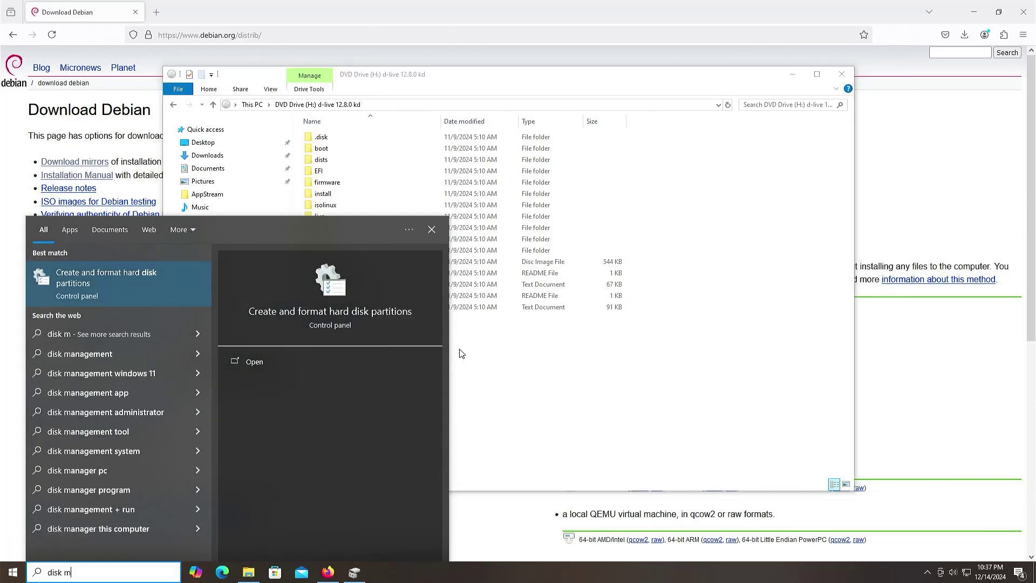
pyautogui.write('anageent')
pyautogui.press('Return')
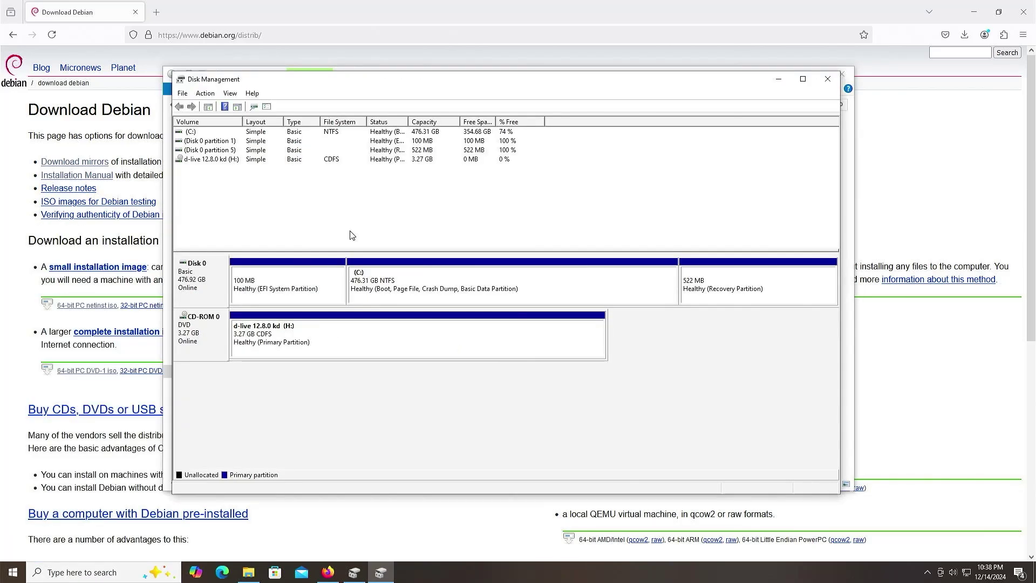
pyautogui.click(201, 283)
pyautogui.click(380, 297)
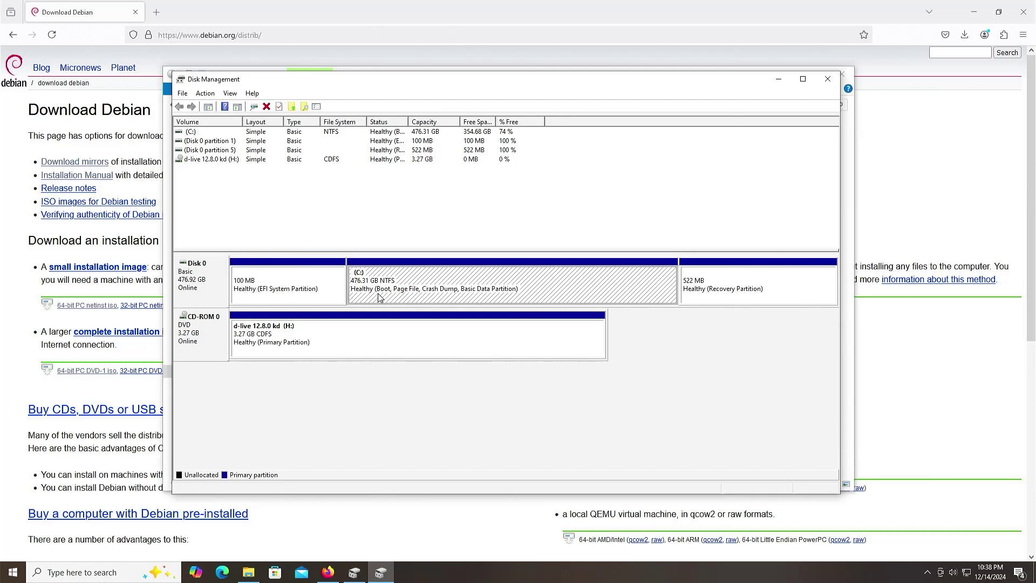
pyautogui.click(275, 347)
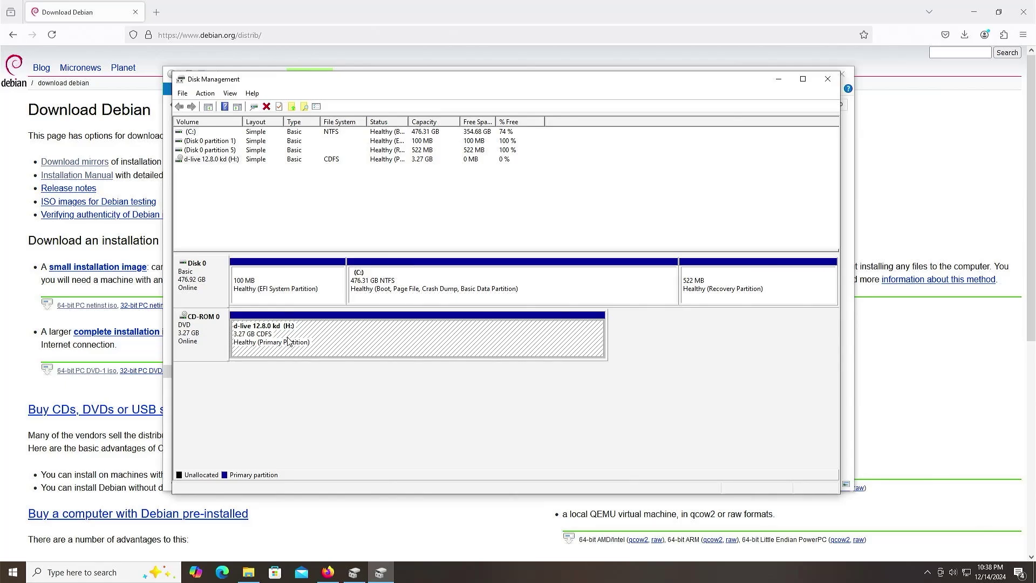
# Shrink the C: volume on Disk 0 by 45000 MB
pyautogui.click(440, 296)
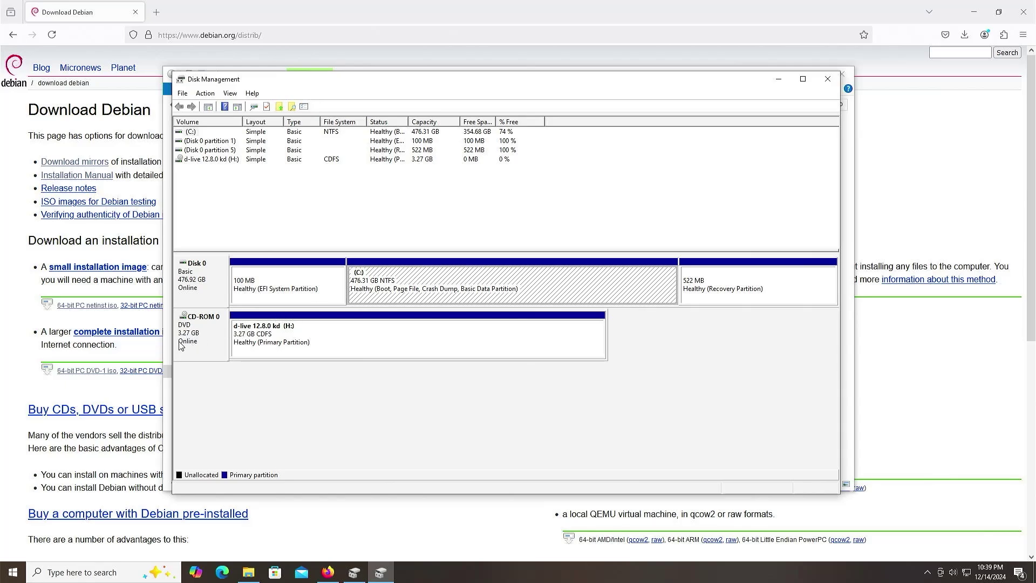
pyautogui.rightClick(442, 278)
pyautogui.click(497, 363)
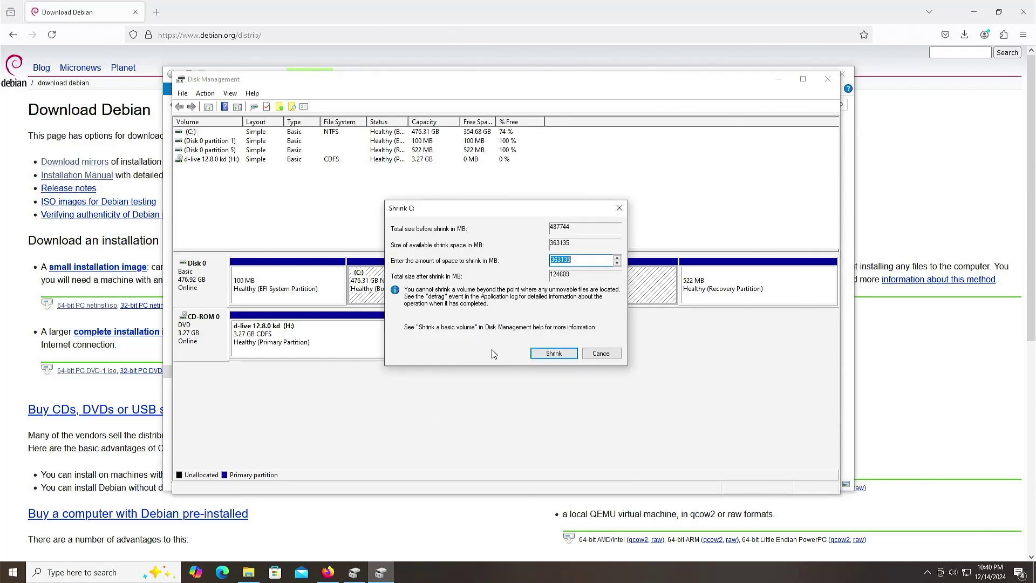
pyautogui.press('BackSpace')
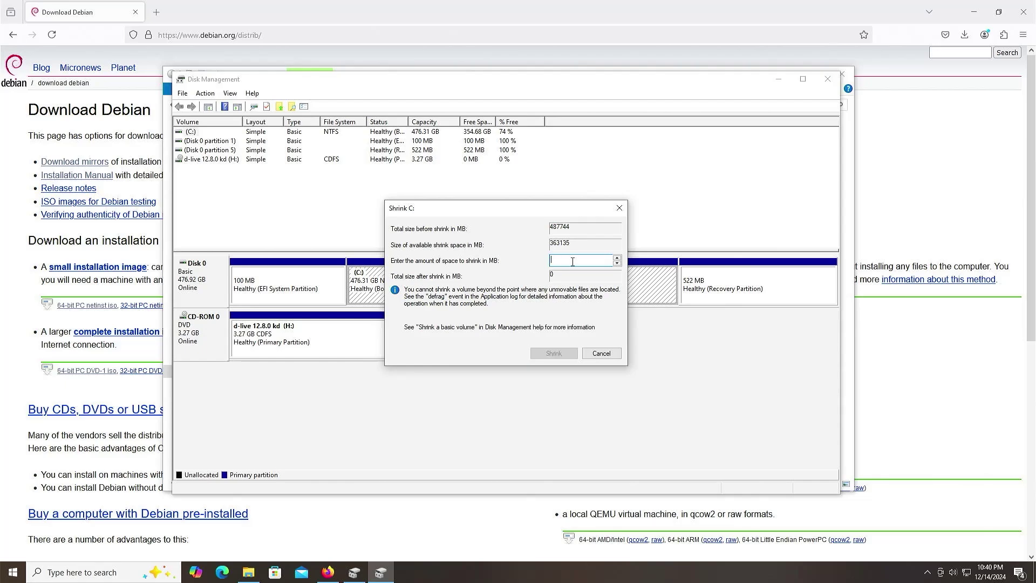
pyautogui.write('45000')
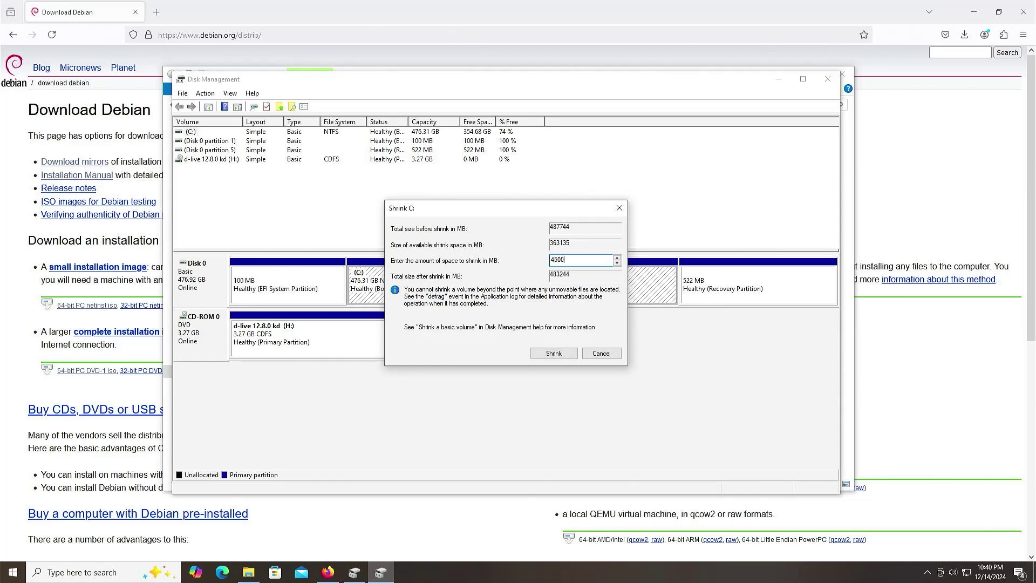
pyautogui.click(553, 353)
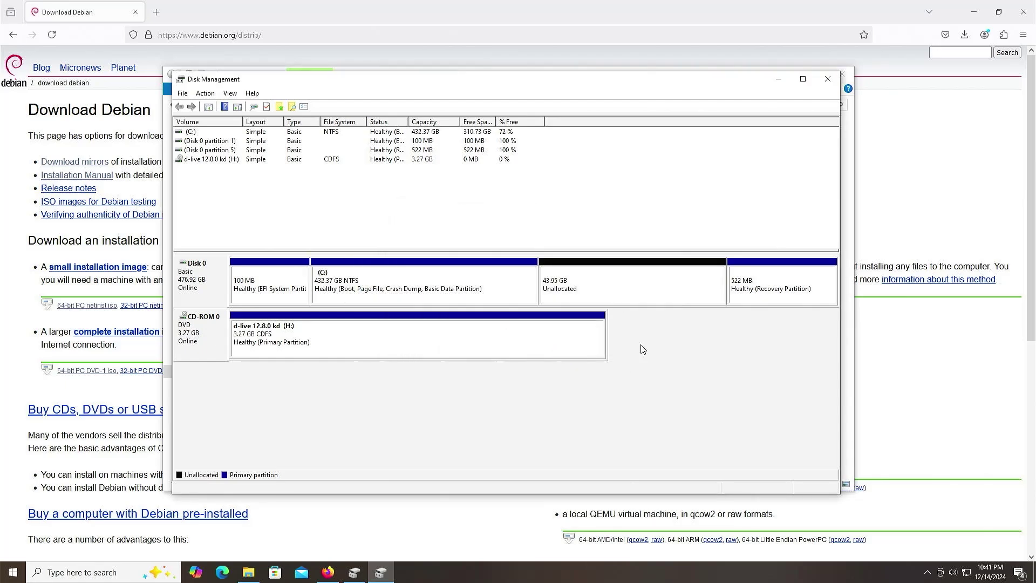
# Start a new simple volume in Disk 0's unallocated space with a size of 4000 MB and the default drive letter
pyautogui.rightClick(609, 295)
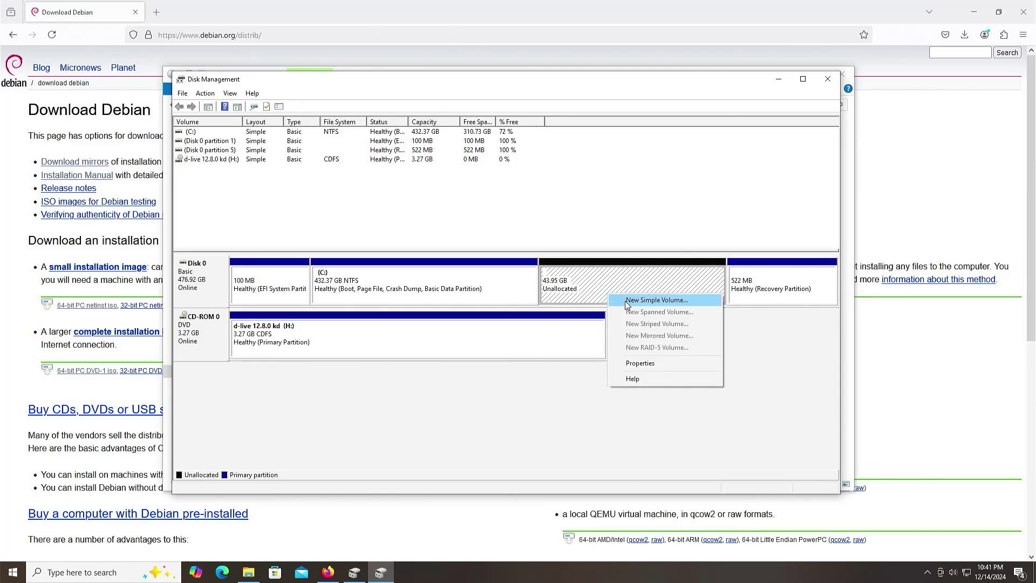
pyautogui.click(626, 300)
pyautogui.click(387, 327)
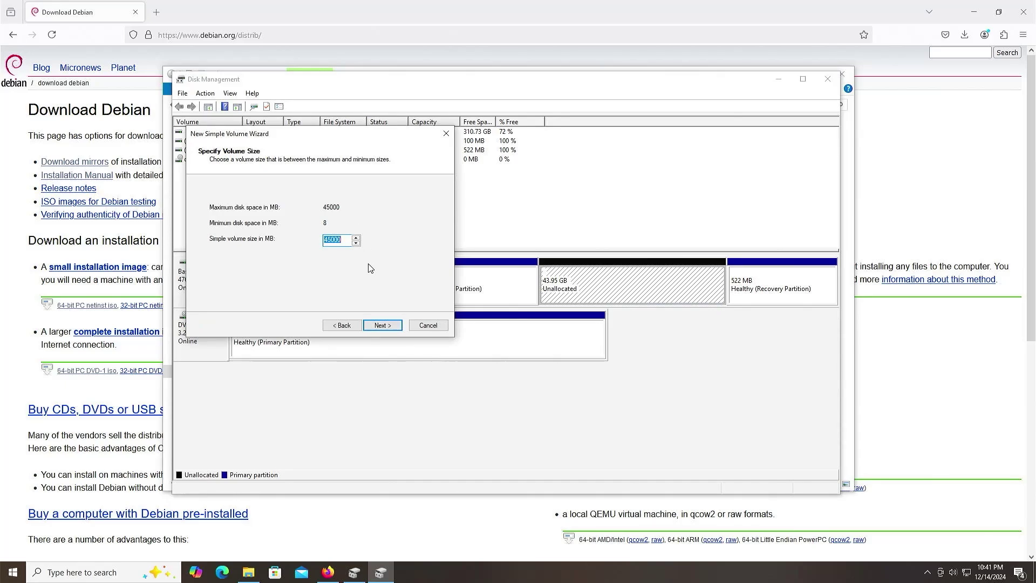
pyautogui.press('BackSpace')
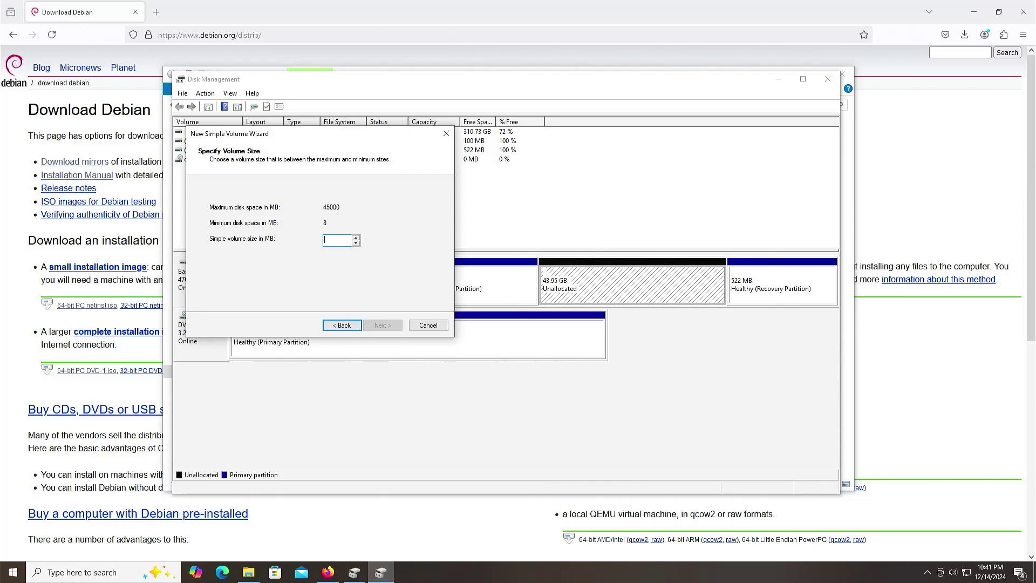
pyautogui.write('4000')
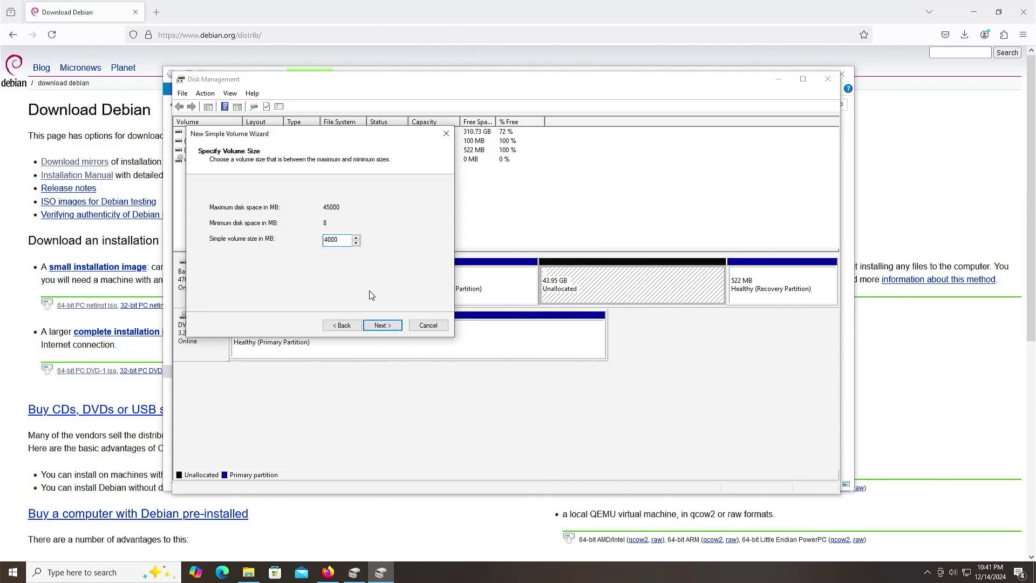
pyautogui.click(382, 326)
pyautogui.click(381, 326)
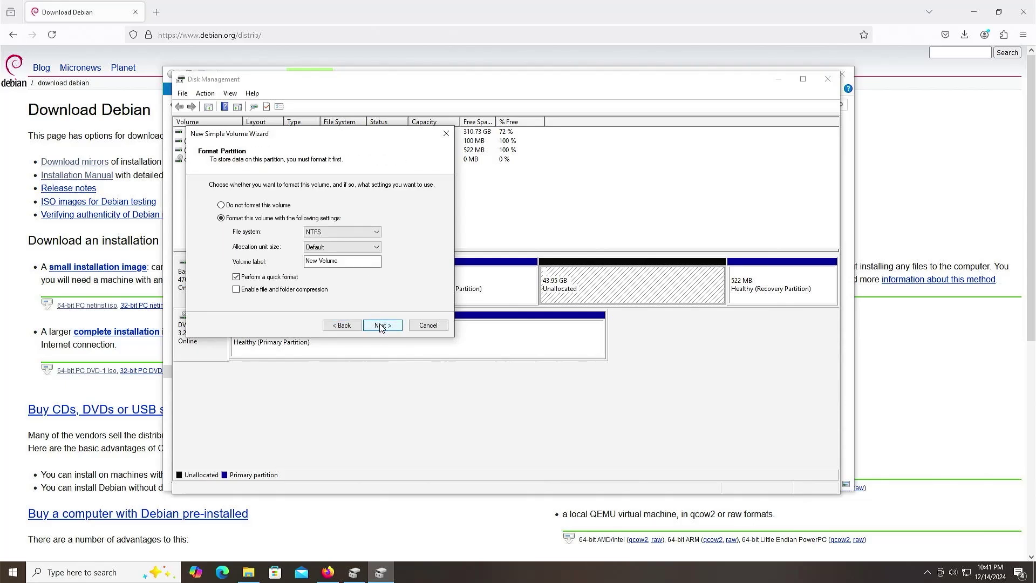
# Label the new volume DEBIANISO, set its file system to FAT32 and create it
pyautogui.moveTo(349, 261); pyautogui.dragTo(286, 260)
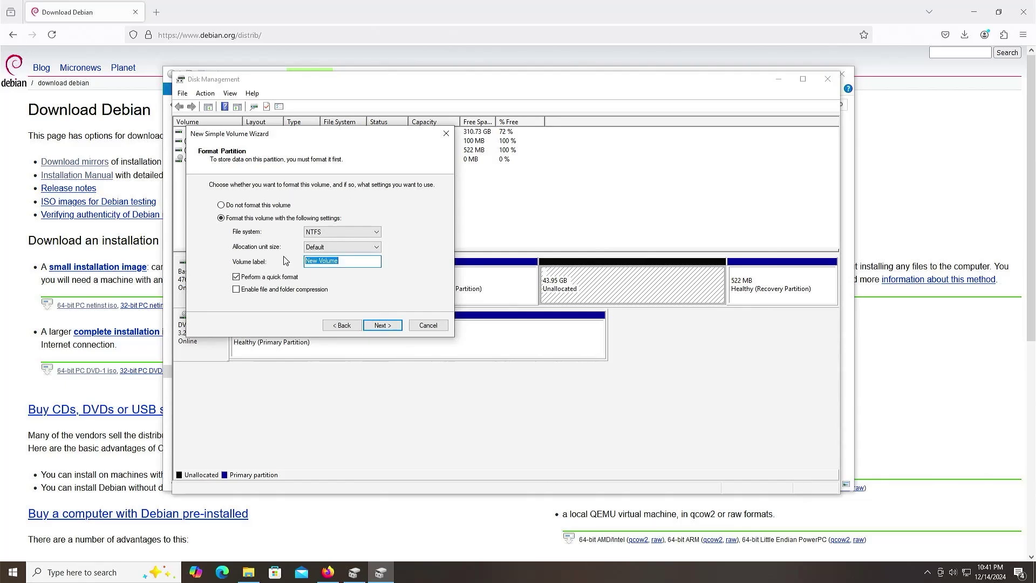
pyautogui.write('DEBIANISO')
pyautogui.click(326, 234)
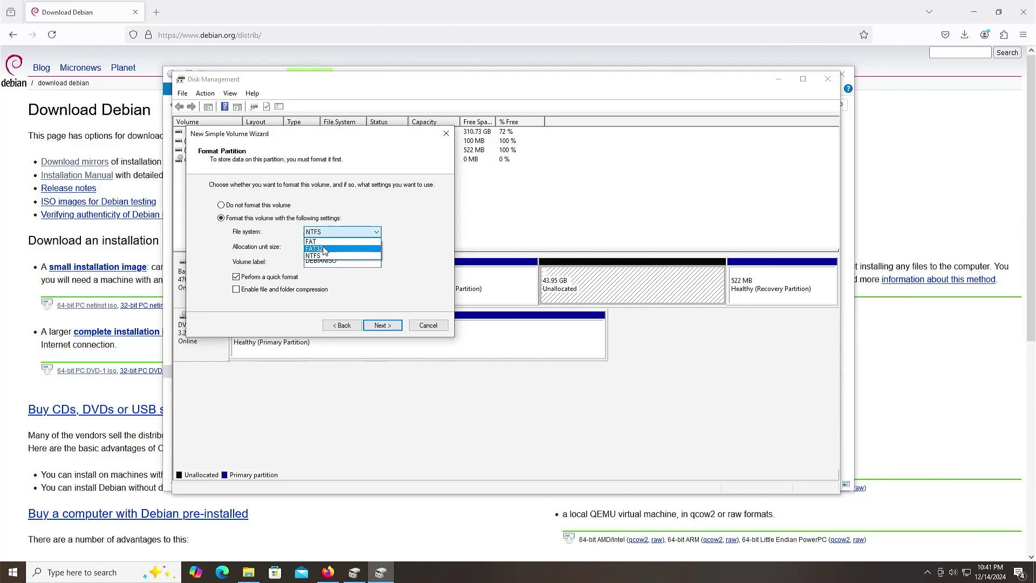
pyautogui.click(323, 249)
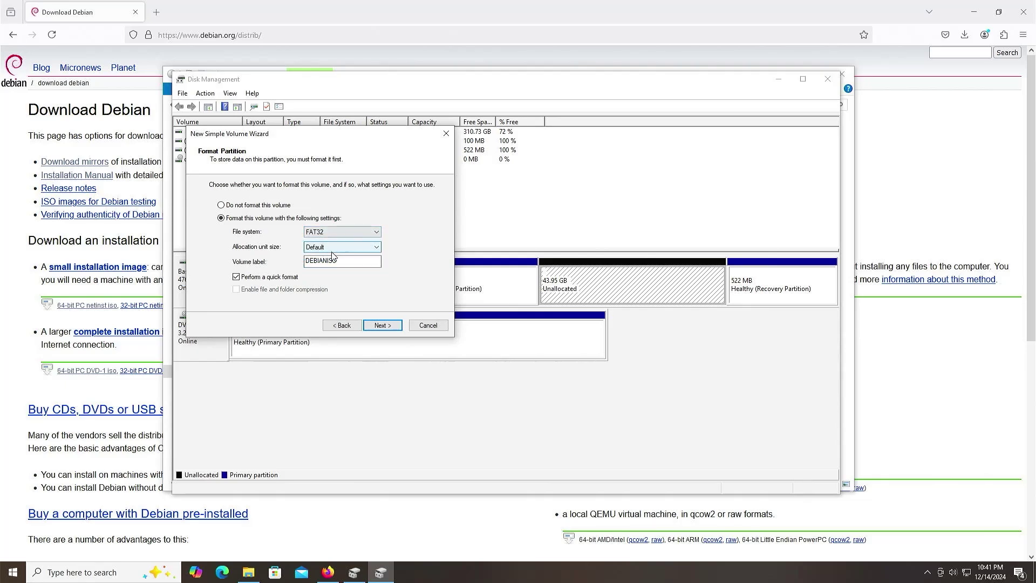
pyautogui.click(382, 325)
pyautogui.click(380, 327)
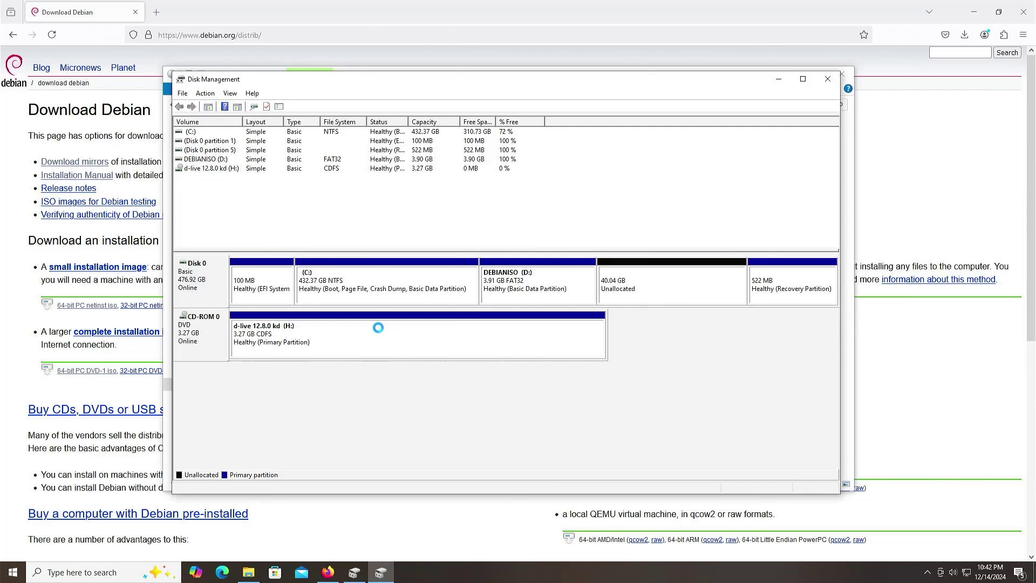
# Copy all files and folders from the mounted Debian live drive (H:) to DEBIANISO (D:), and close the file window
pyautogui.rightClick(381, 347)
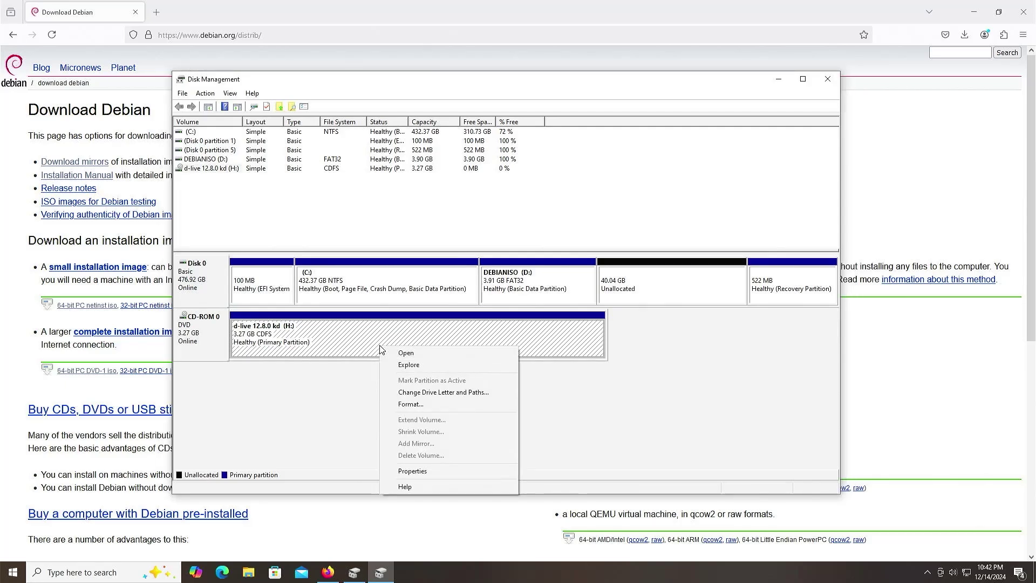
pyautogui.click(397, 354)
pyautogui.hotkey('ctrl', 'a')
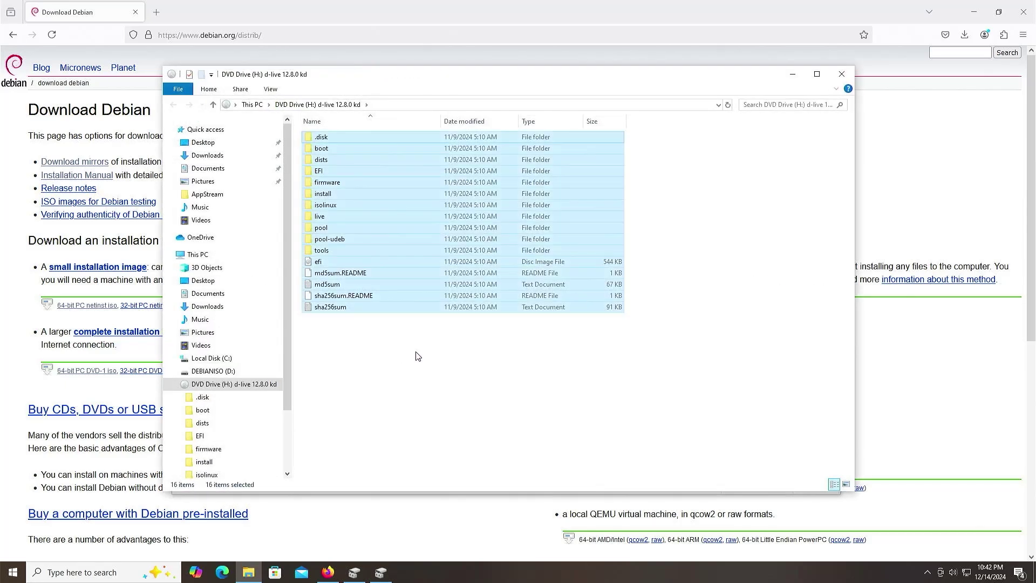
pyautogui.click(216, 372)
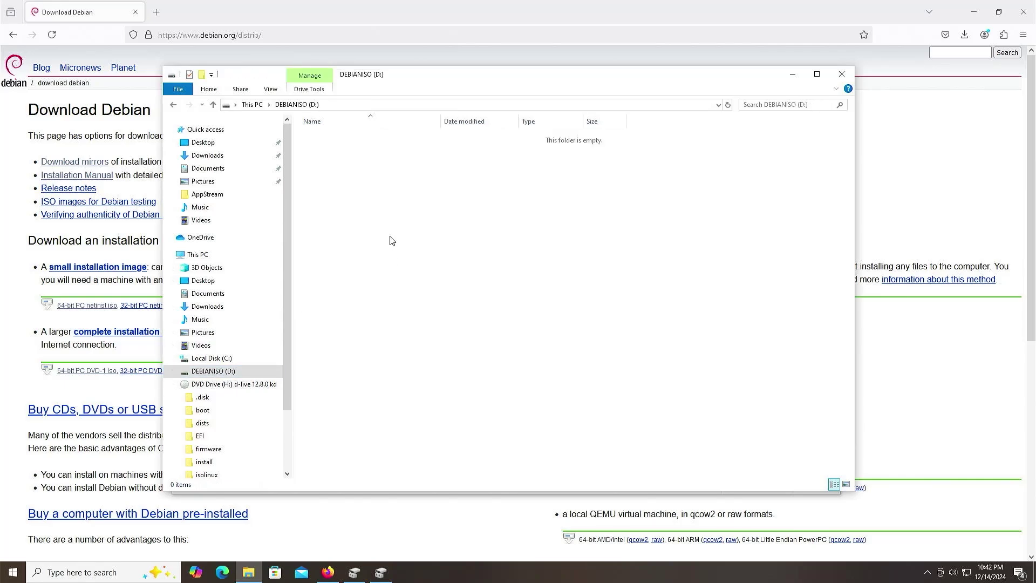
pyautogui.hotkey('ctrl', 'v')
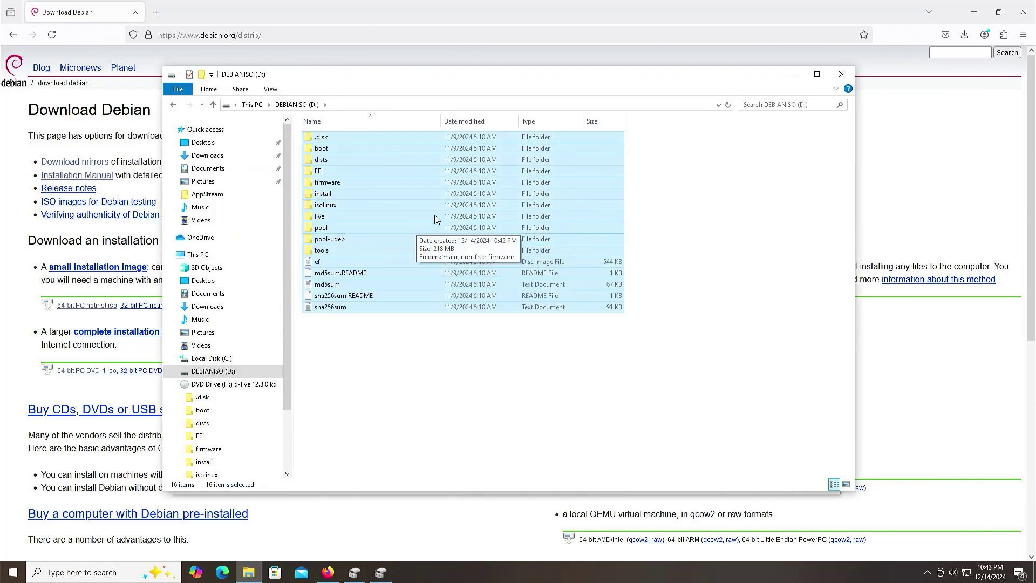
pyautogui.click(845, 78)
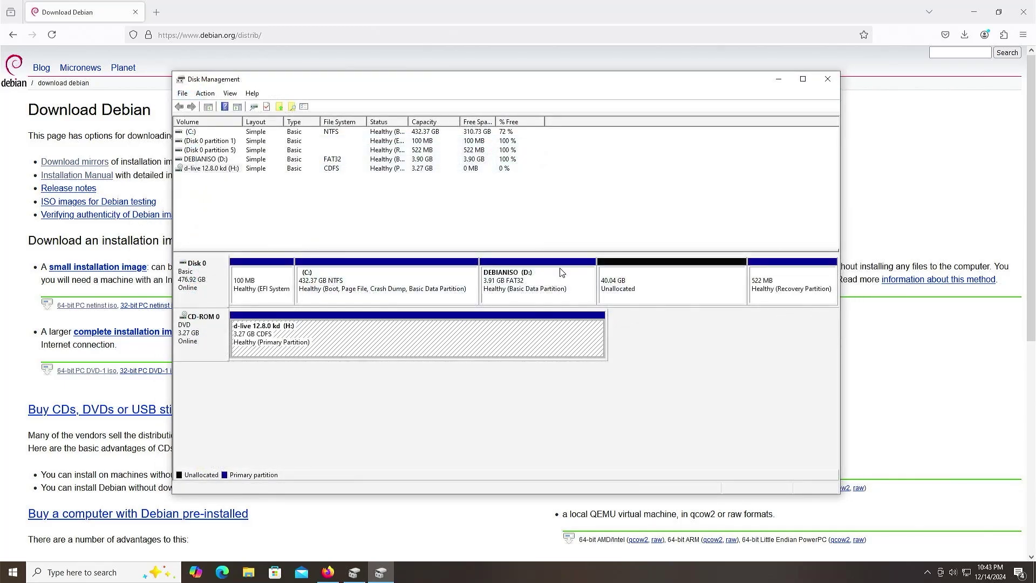
# Select the DEBIANISO partition, and start diskpart in a Command Prompt run as administrator
pyautogui.click(523, 302)
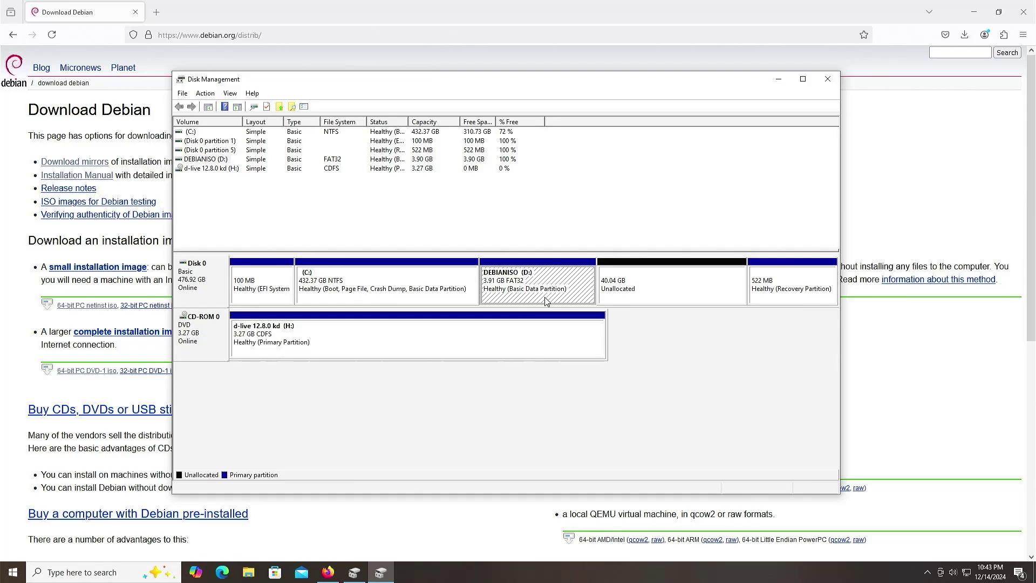
pyautogui.press('super')
pyautogui.write('cmd')
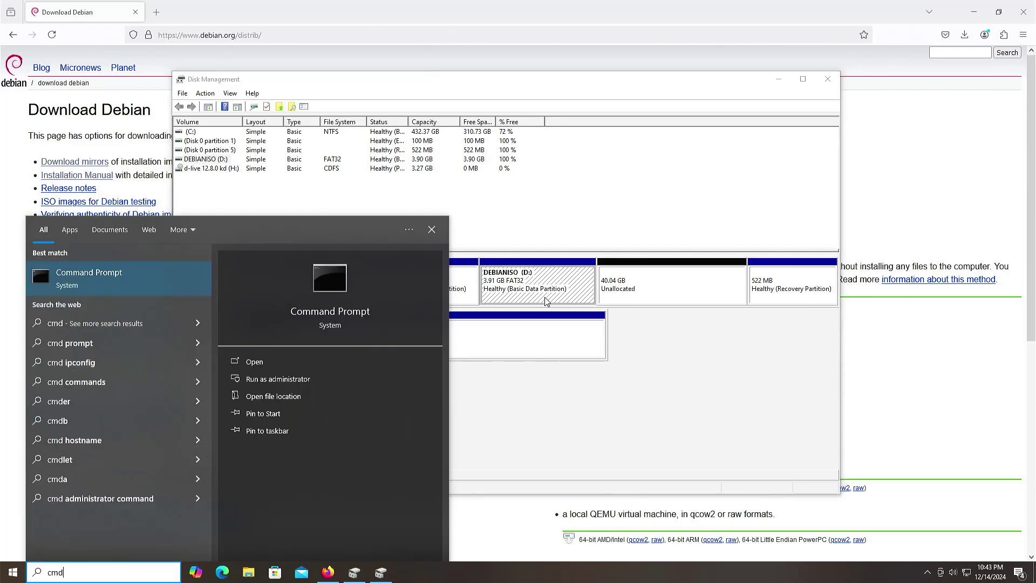
pyautogui.press('Right')
pyautogui.press('Down')
pyautogui.press('Return')
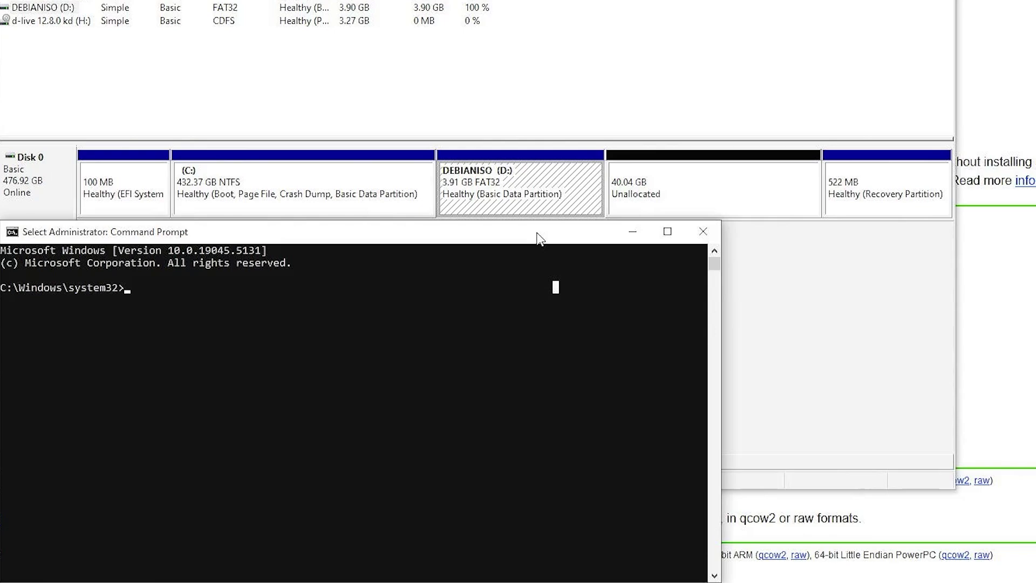
pyautogui.write('diskpart')
pyautogui.press('Return')
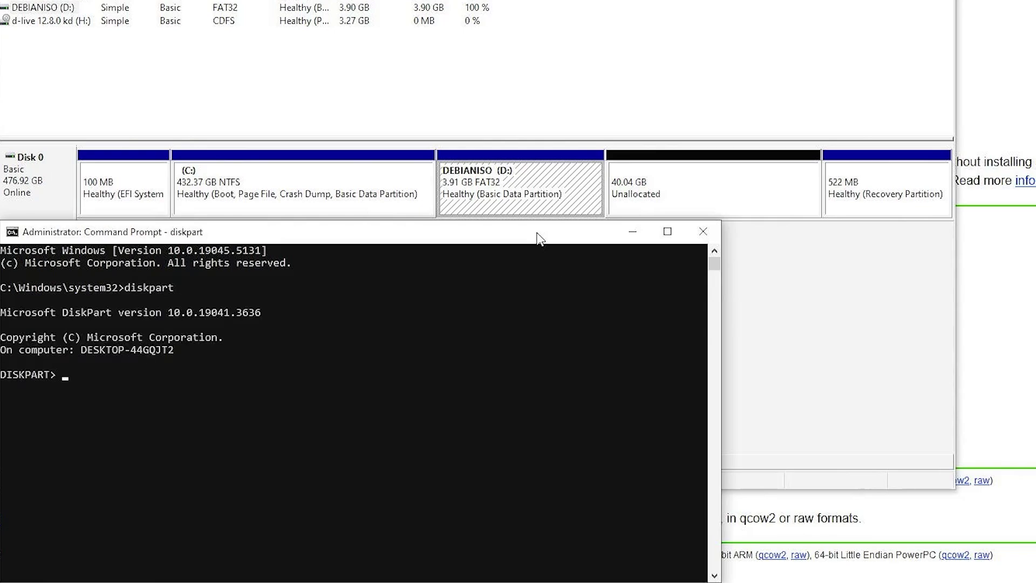
# List the disks in diskpart, select disk 0 and list its partitions
pyautogui.write('list disk')
pyautogui.press('Return')
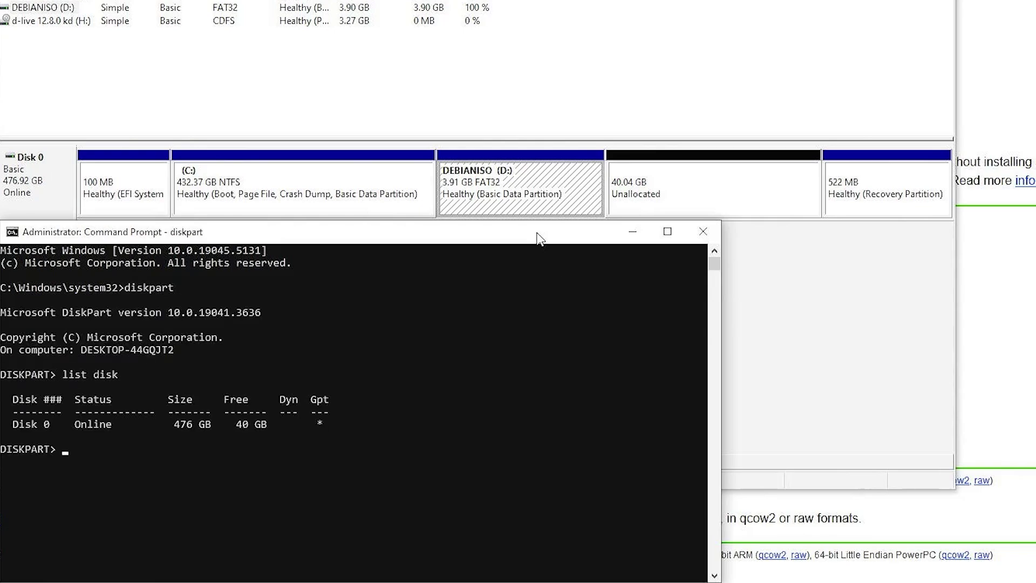
pyautogui.write('sel disk 0')
pyautogui.press('Return')
pyautogui.write('list part')
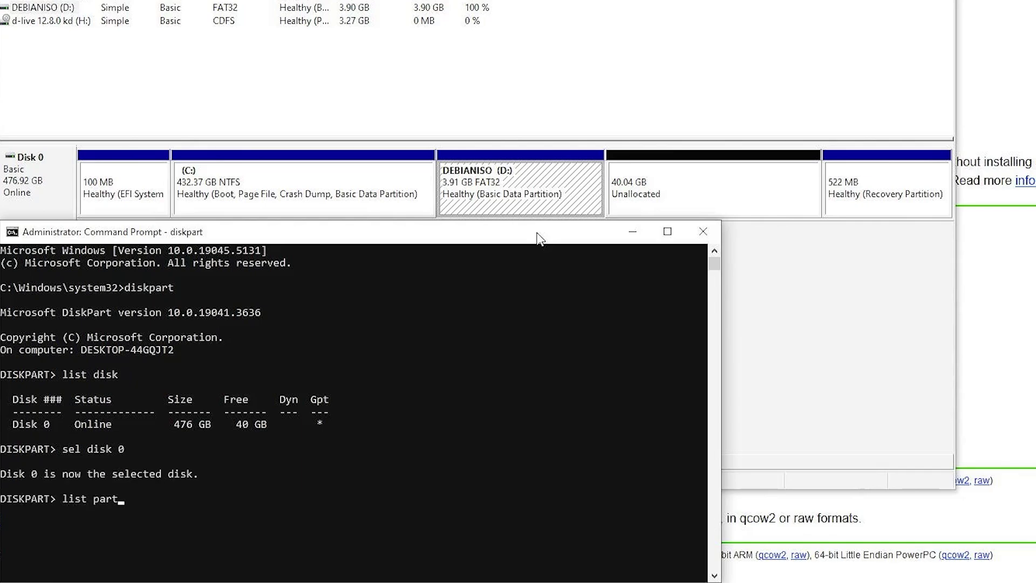
pyautogui.press('Return')
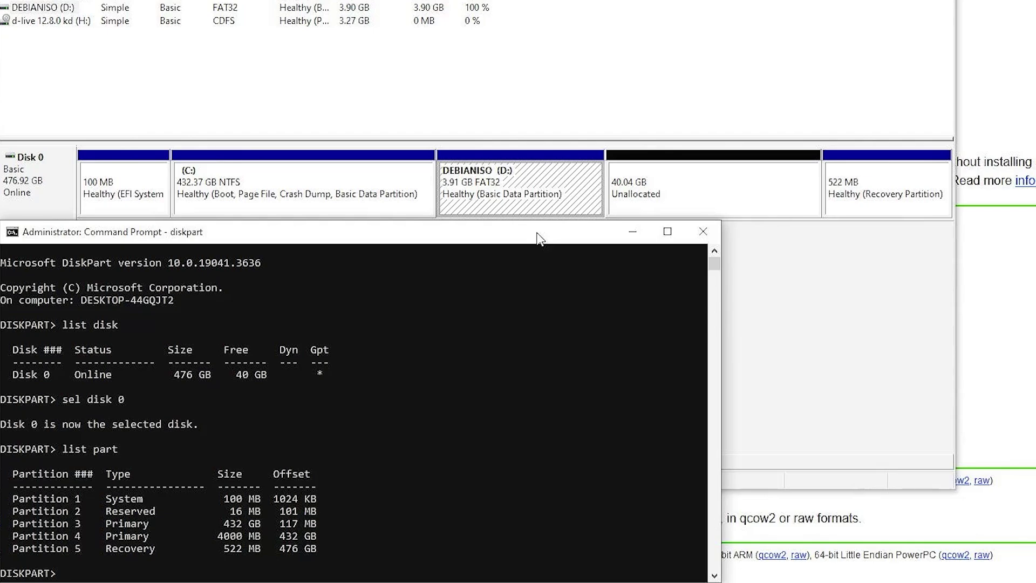
# Select partition 4 in diskpart and display the help for the set ID command
pyautogui.write('sel part 4')
pyautogui.press('Return')
pyautogui.write('help ')
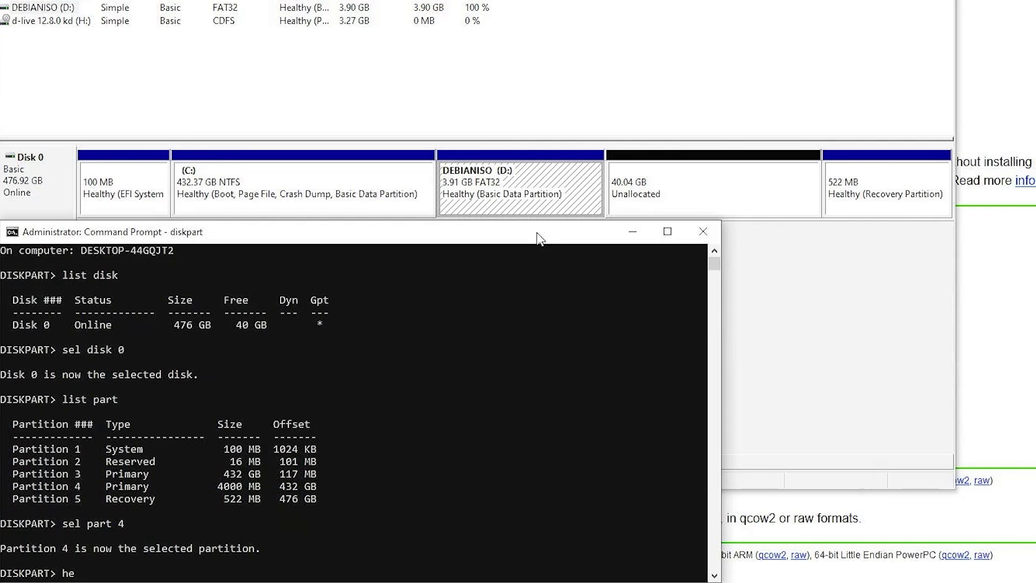
pyautogui.write('setid')
pyautogui.press('Return')
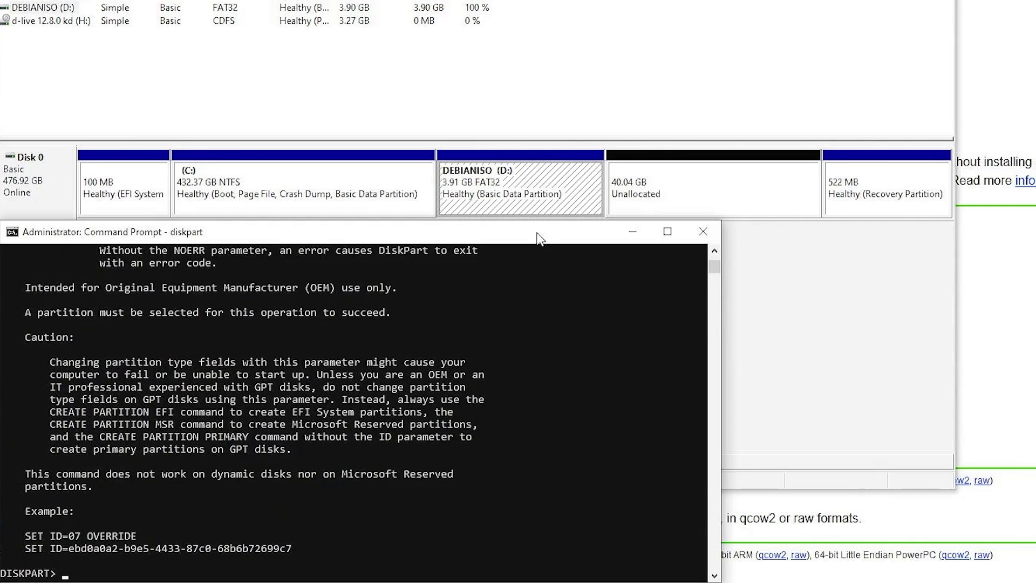
# Set partition 4's ID to the EFI System partition GUID from the help text, c12a7328-f81f-11d2-ba4b-00a0c93ec93b, and check the partition in Disk Management
pyautogui.scroll(10, 516, 294)
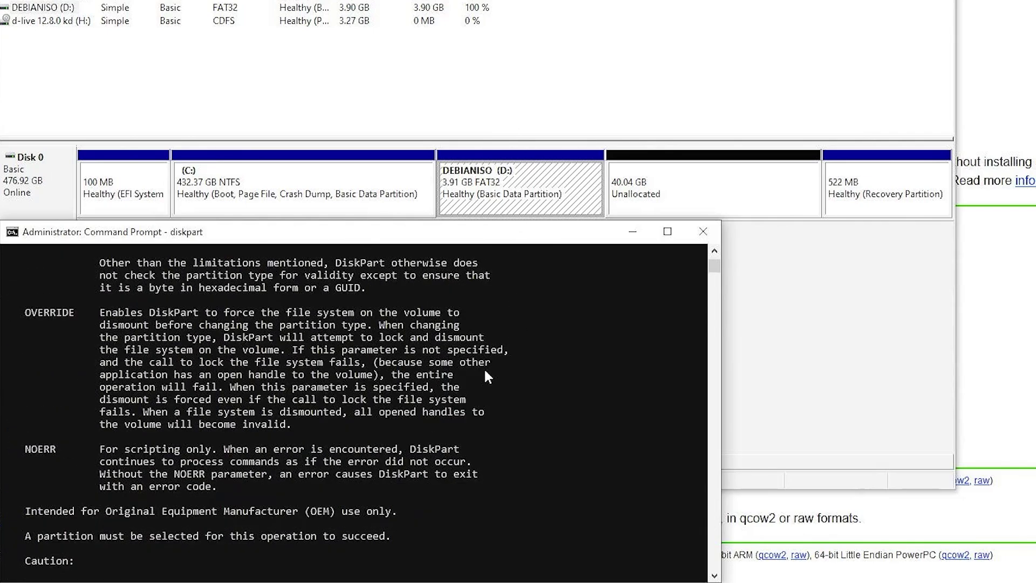
pyautogui.scroll(6, 416, 377)
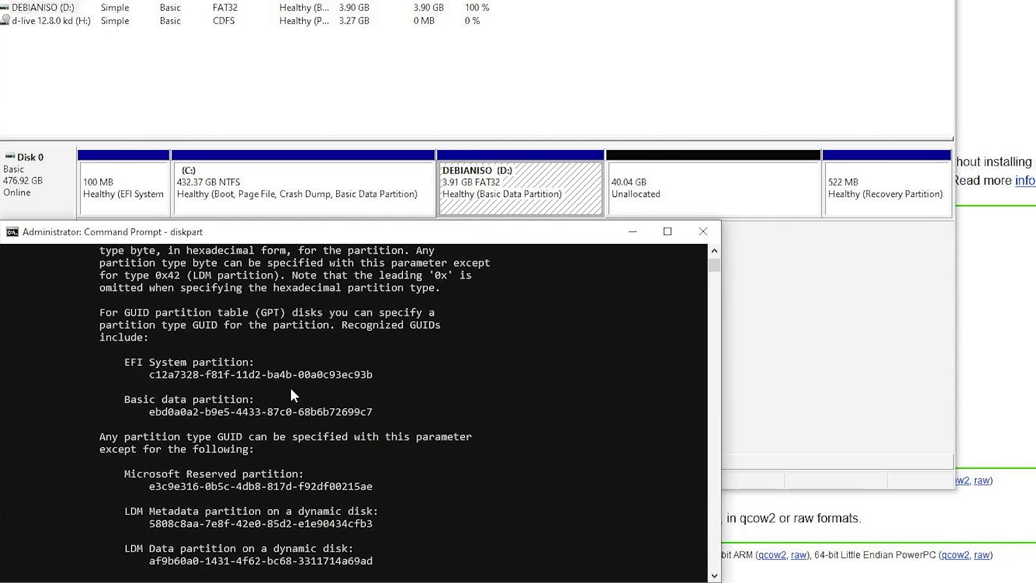
pyautogui.moveTo(378, 375); pyautogui.dragTo(183, 373)
pyautogui.rightClick(173, 372)
pyautogui.scroll(-10, 178, 373)
pyautogui.write('set id=')
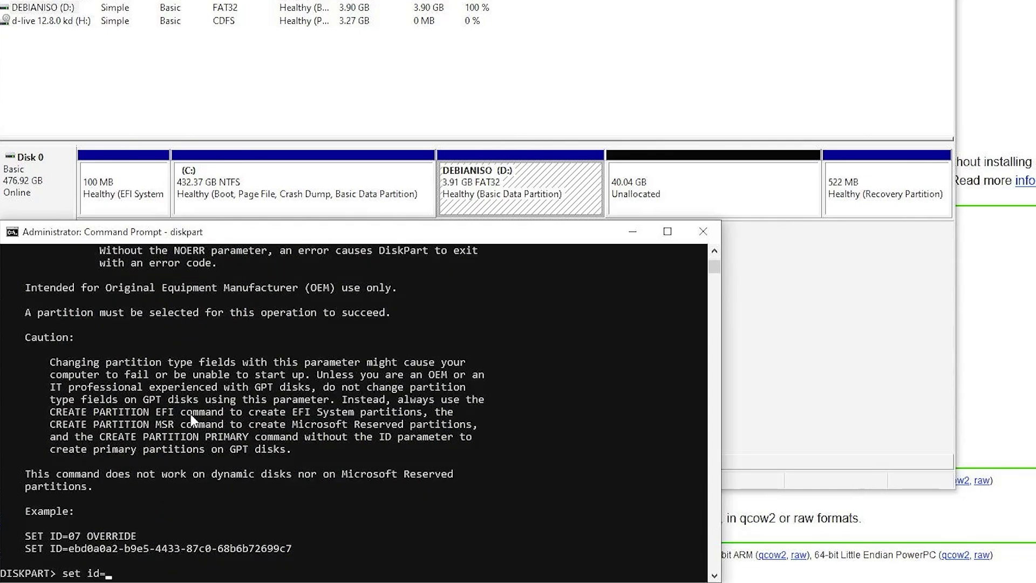
pyautogui.rightClick(193, 441)
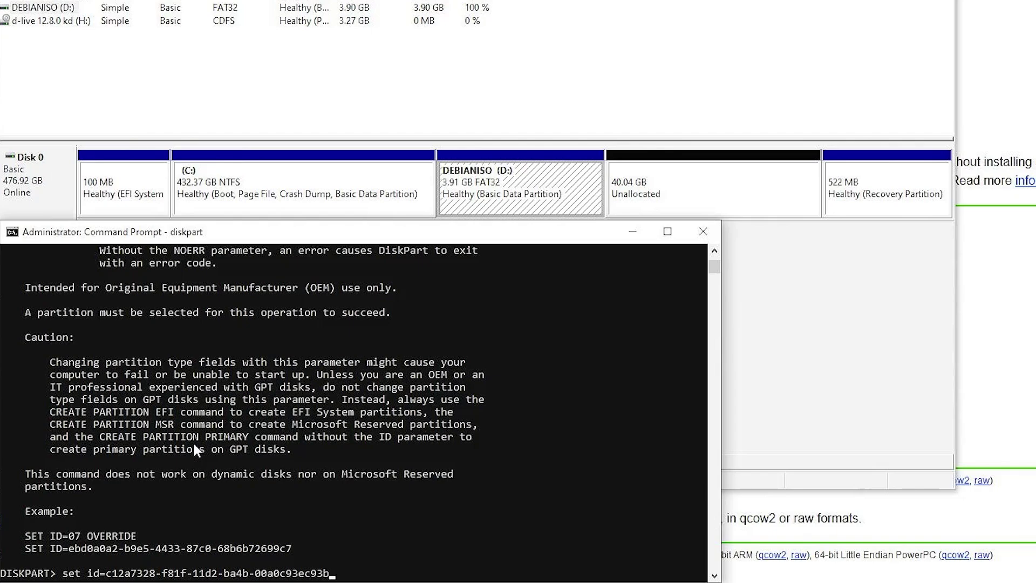
pyautogui.press('Return')
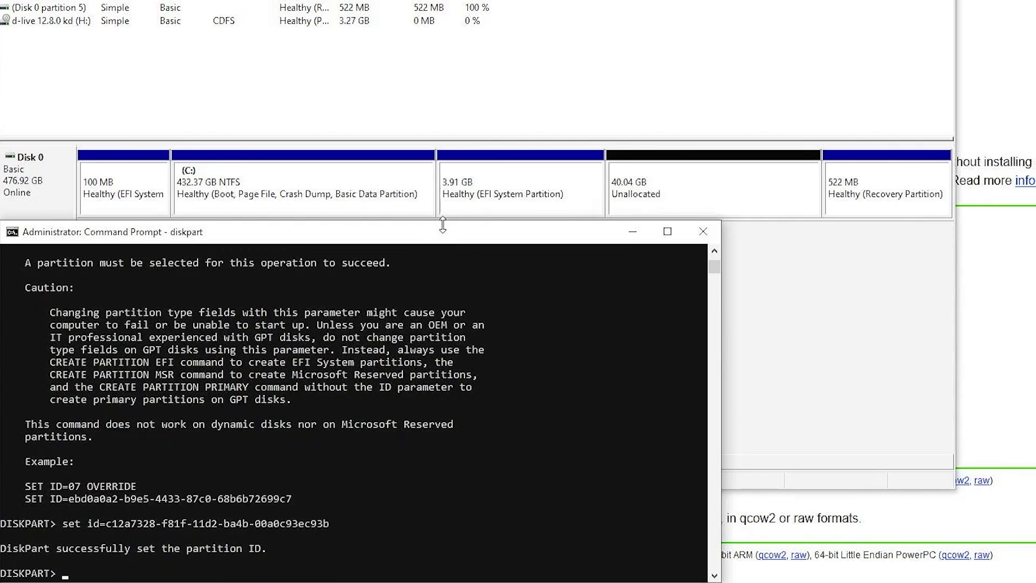
pyautogui.click(467, 207)
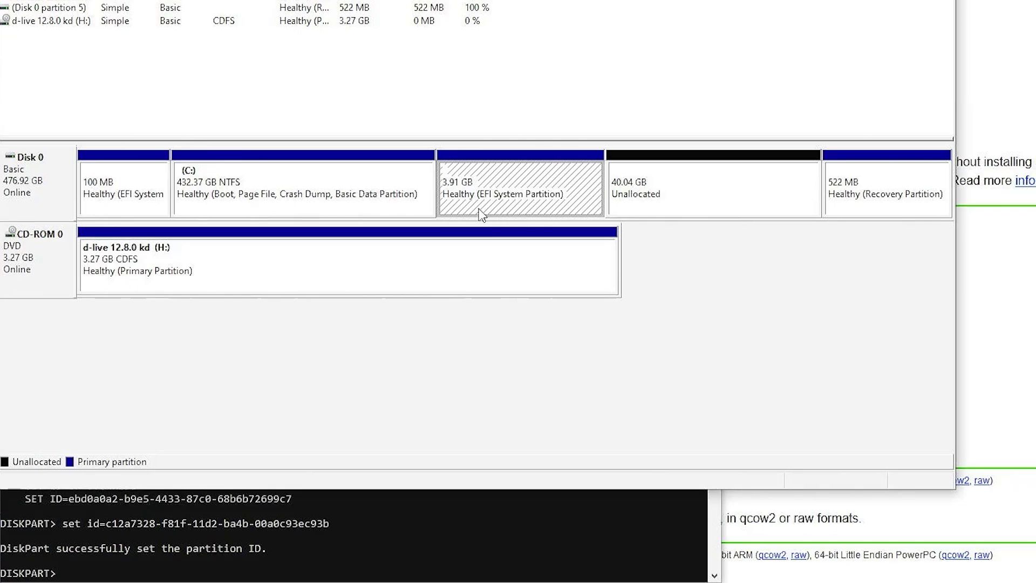
pyautogui.click(232, 536)
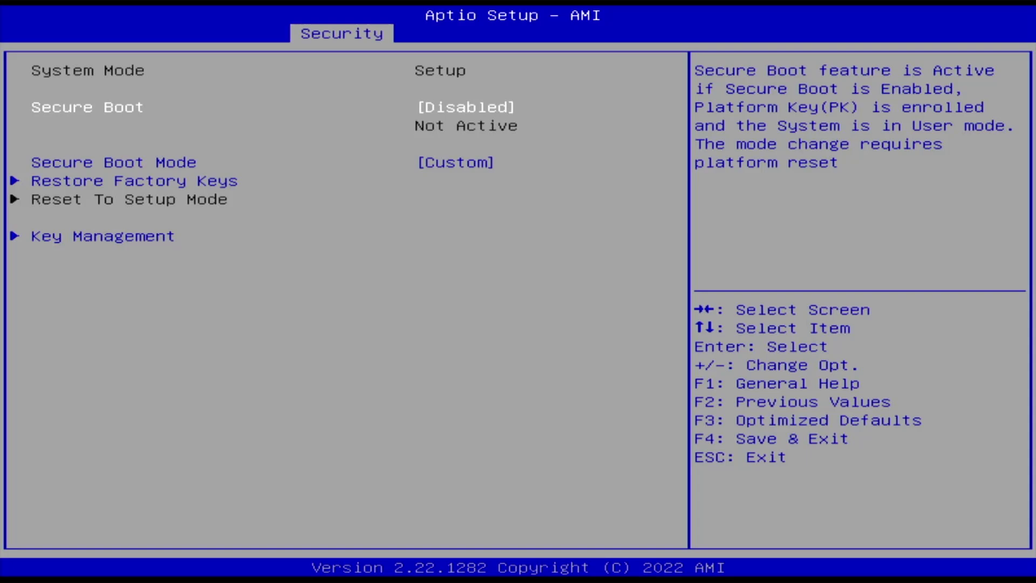
# Go to the boot order settings in the firmware setup and highlight Boot Option #2
pyautogui.press('Right')
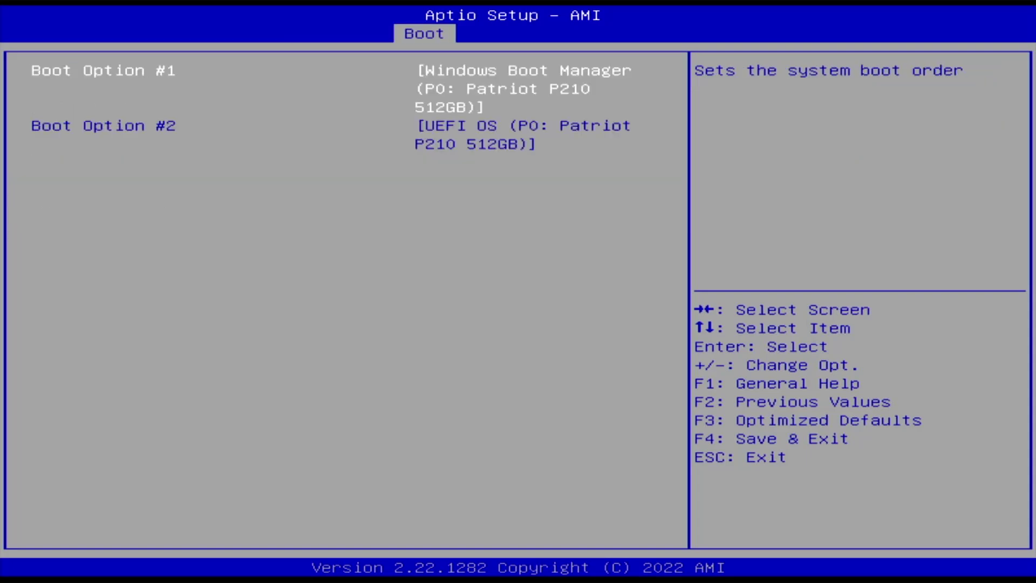
pyautogui.press('Down')
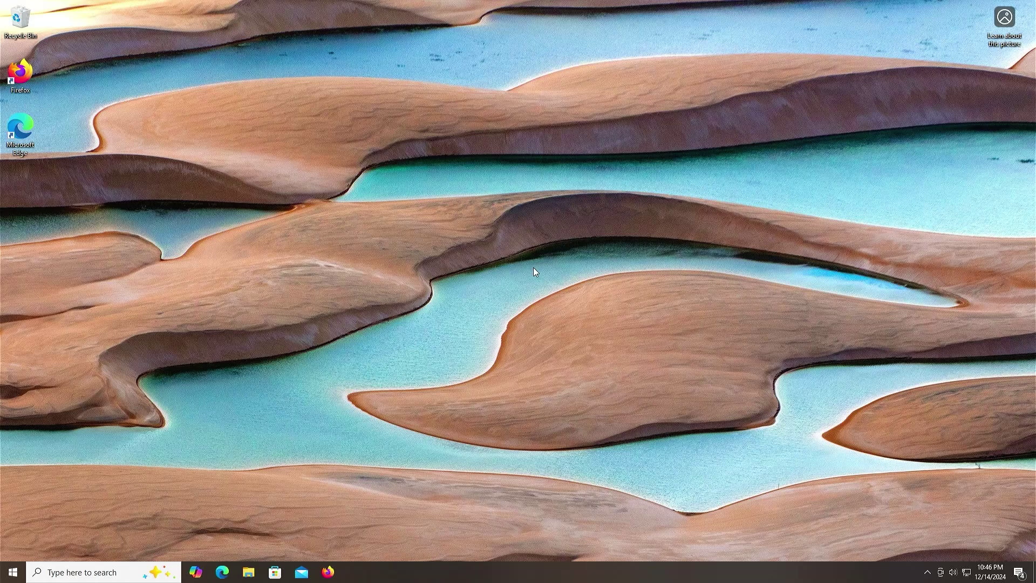
# In Windows, open a Command Prompt as administrator and list the firmware boot entries with bcdedit /enum firmware
pyautogui.press('super')
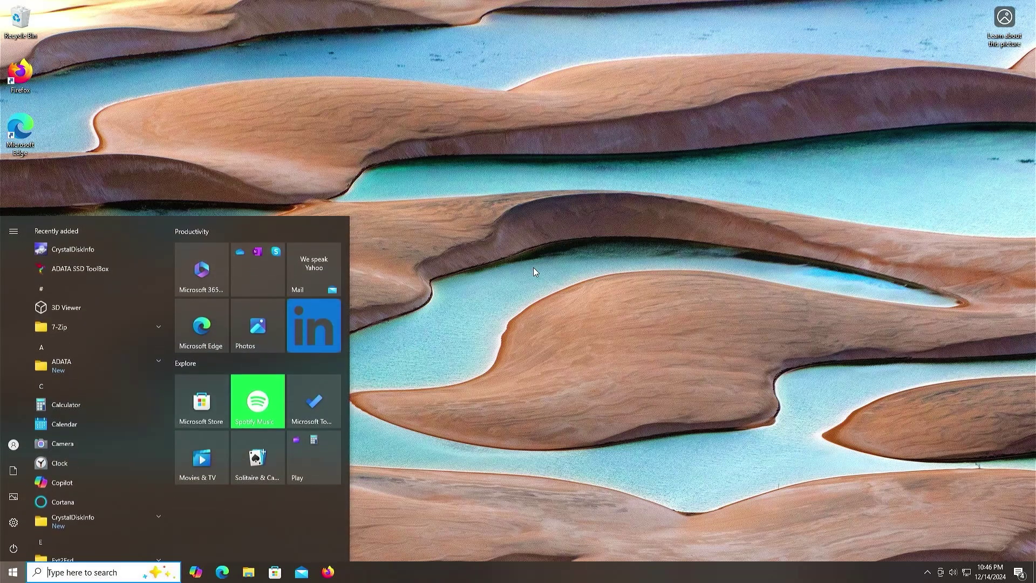
pyautogui.write('cmd')
pyautogui.press('Right')
pyautogui.press('Down')
pyautogui.press('Return')
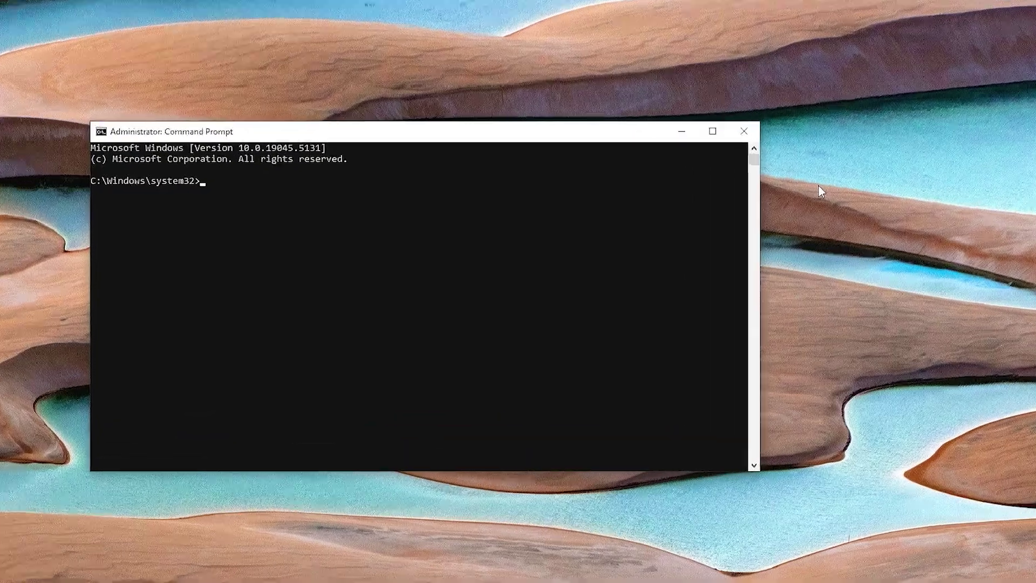
pyautogui.write('bcdedit')
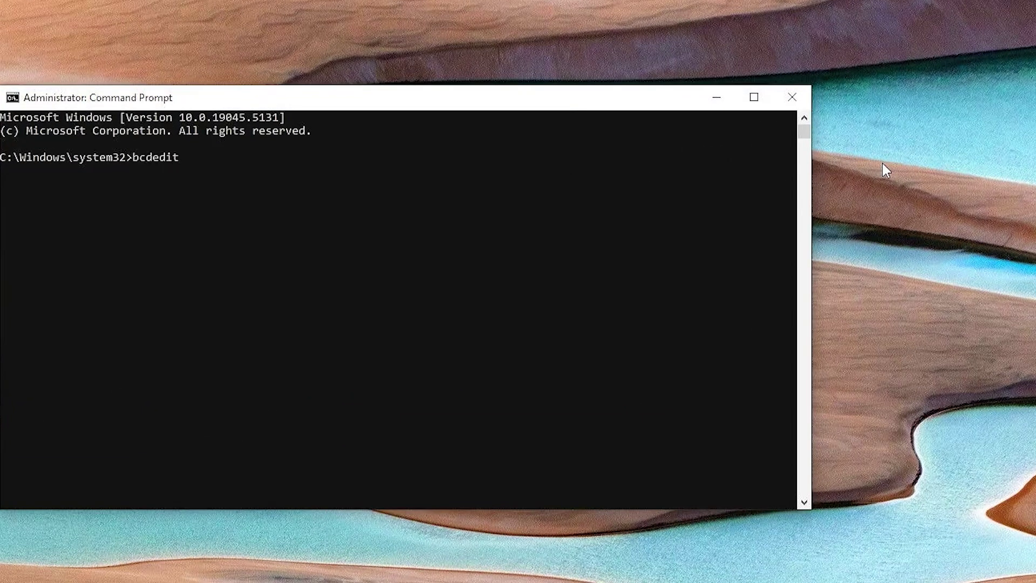
pyautogui.write(' /enum firmware')
pyautogui.press('Return')
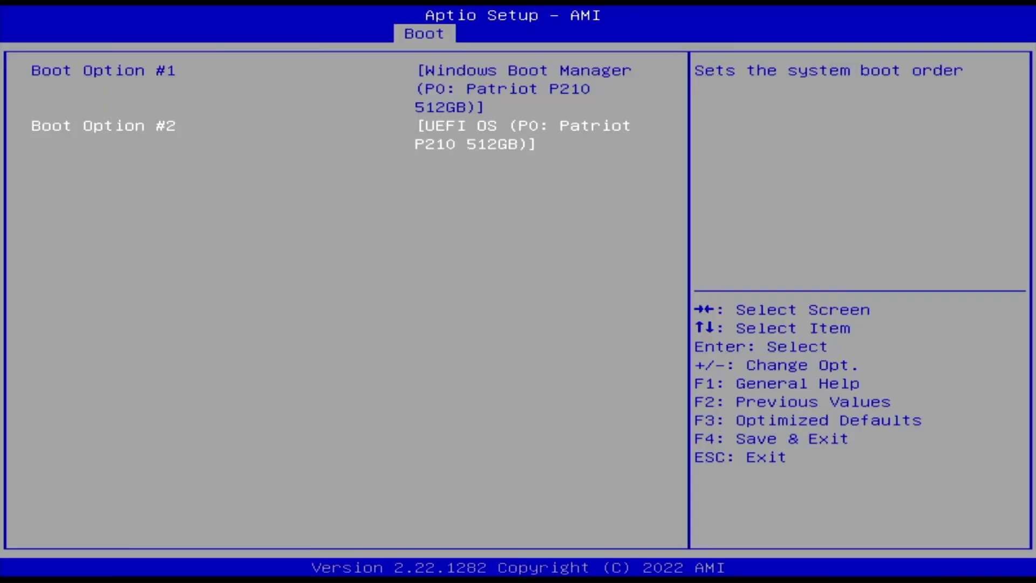
# In the firmware setup, set Boot Option #1 to UEFI OS (P0: Patriot P210 512GB)
pyautogui.press('Up')
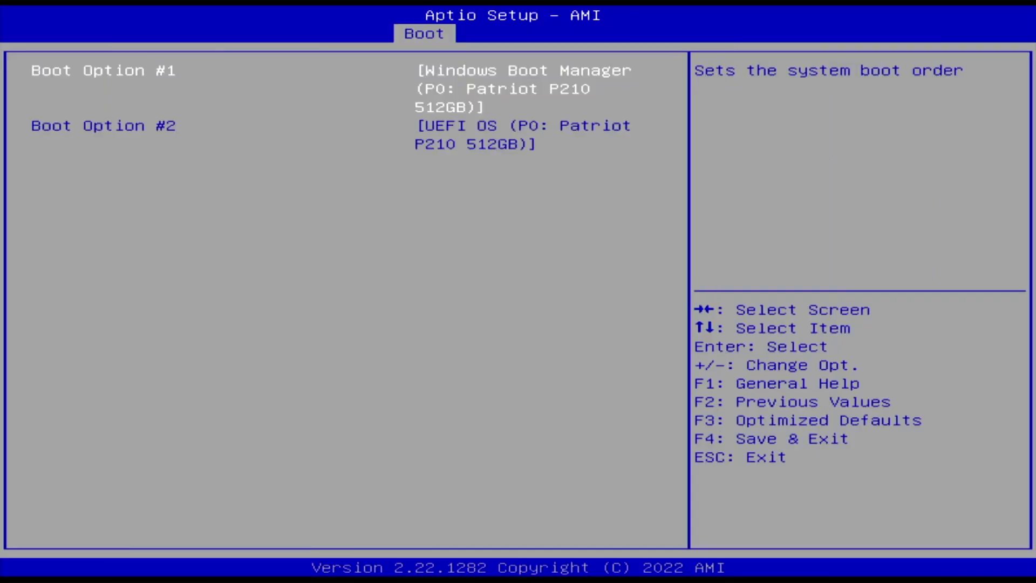
pyautogui.press('Return')
pyautogui.press('Down')
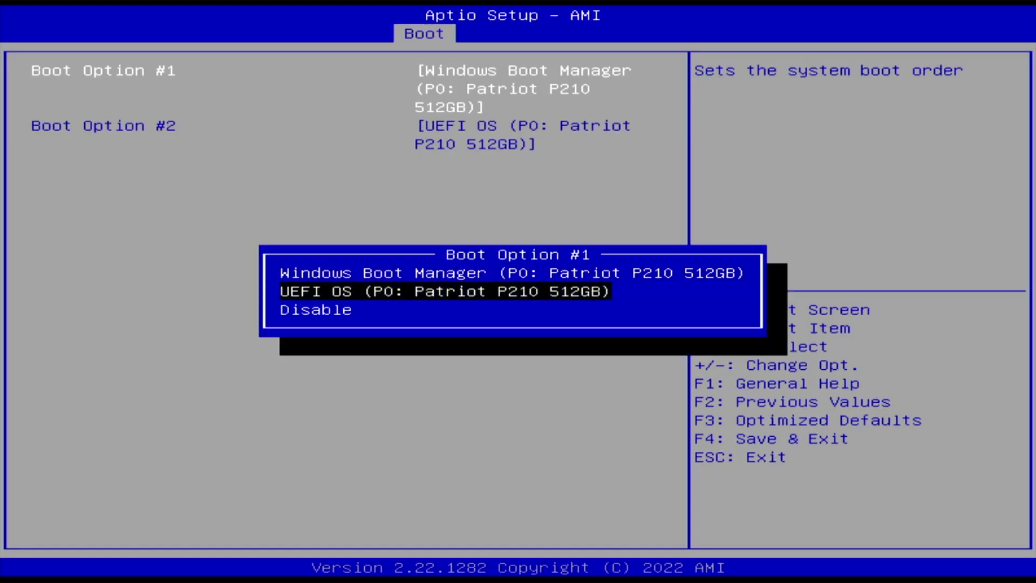
pyautogui.press('Return')
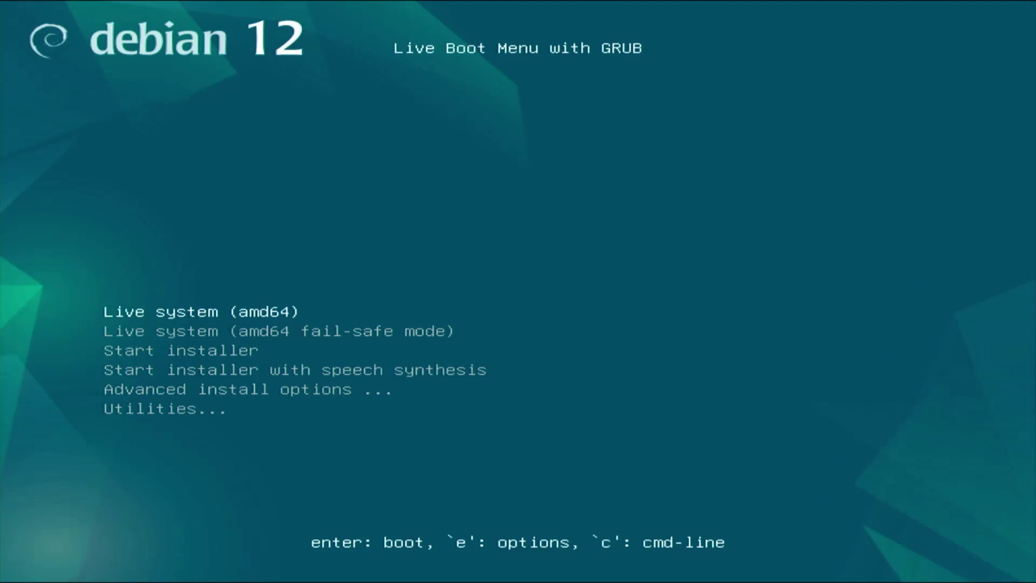
# Boot the Live system (amd64) entry from the Debian 12 live boot menu
pyautogui.press('Down')
pyautogui.press('Down')
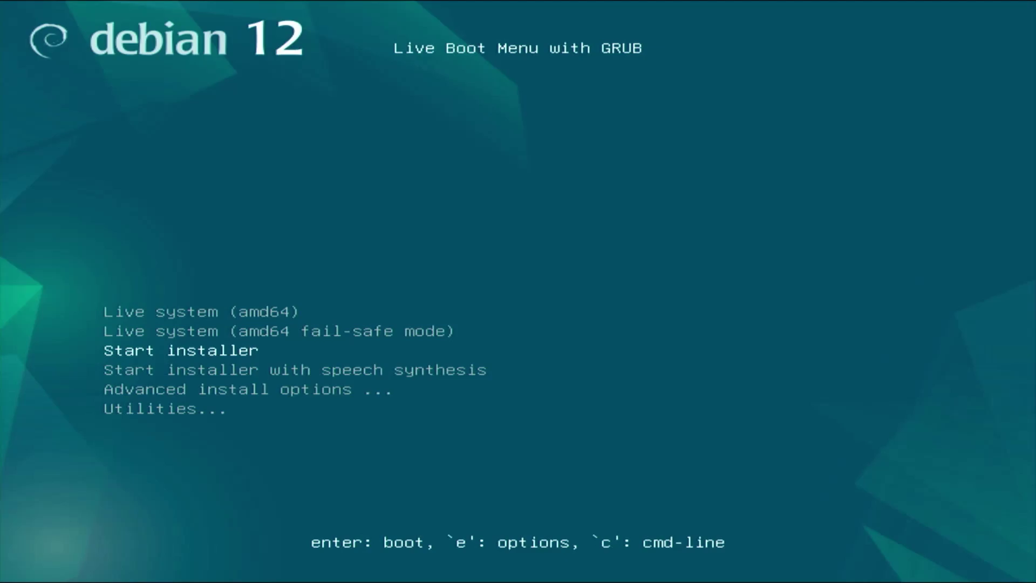
pyautogui.press('Up')
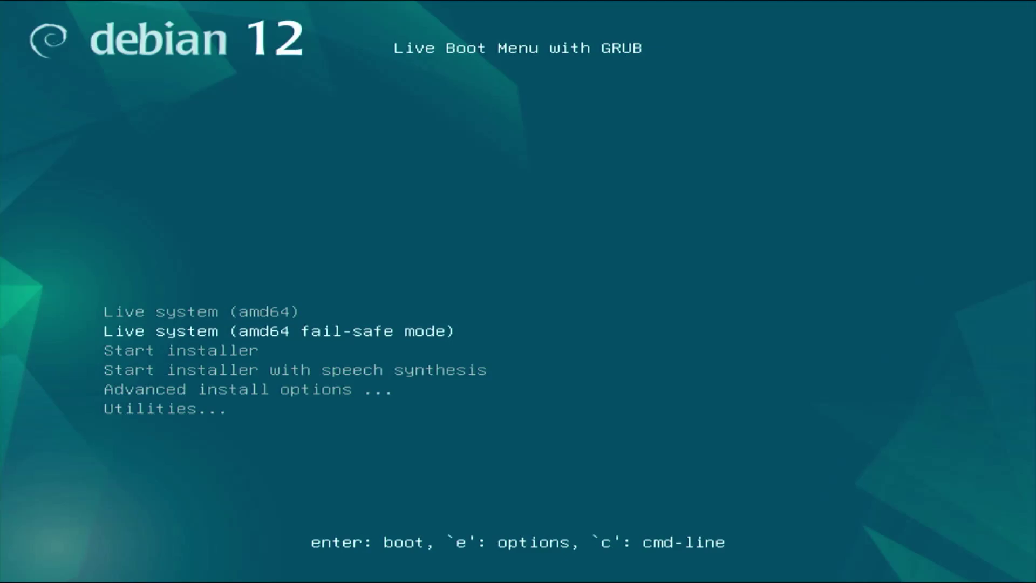
pyautogui.press('Up')
pyautogui.press('Return')
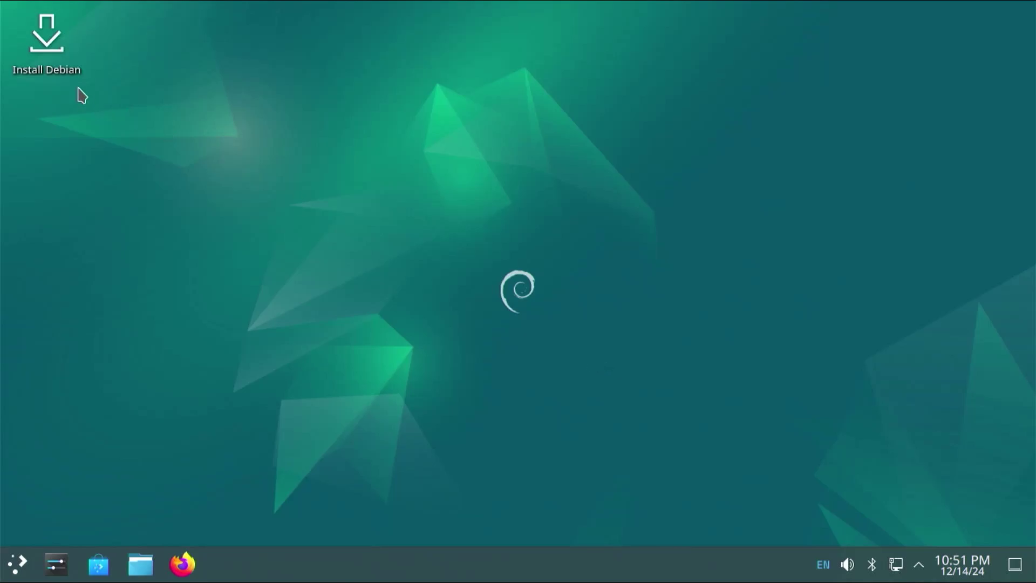
# Launch the Debian installer and accept American English, the America/New York location and the English (US) keyboard
pyautogui.click(47, 42)
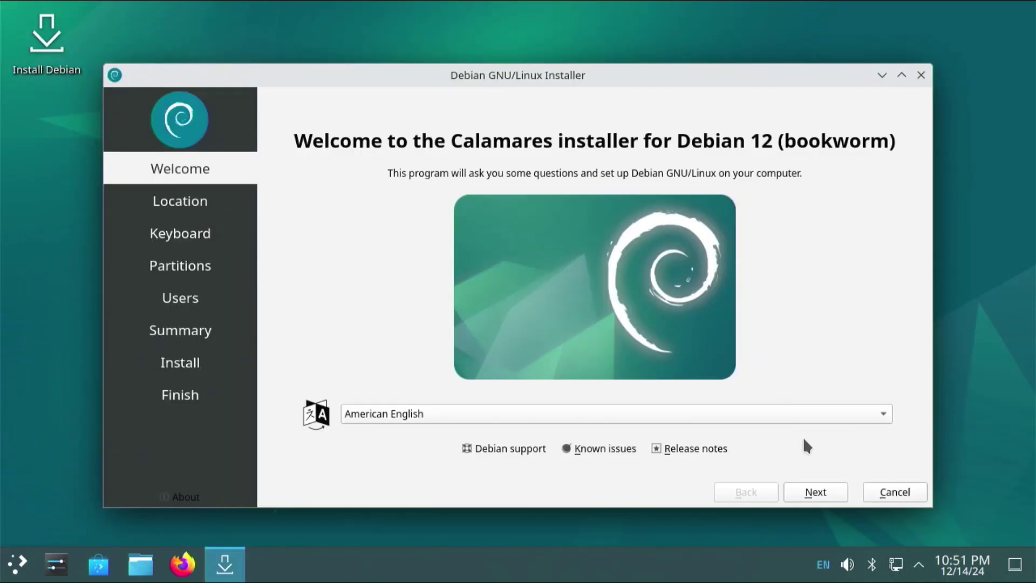
pyautogui.click(818, 495)
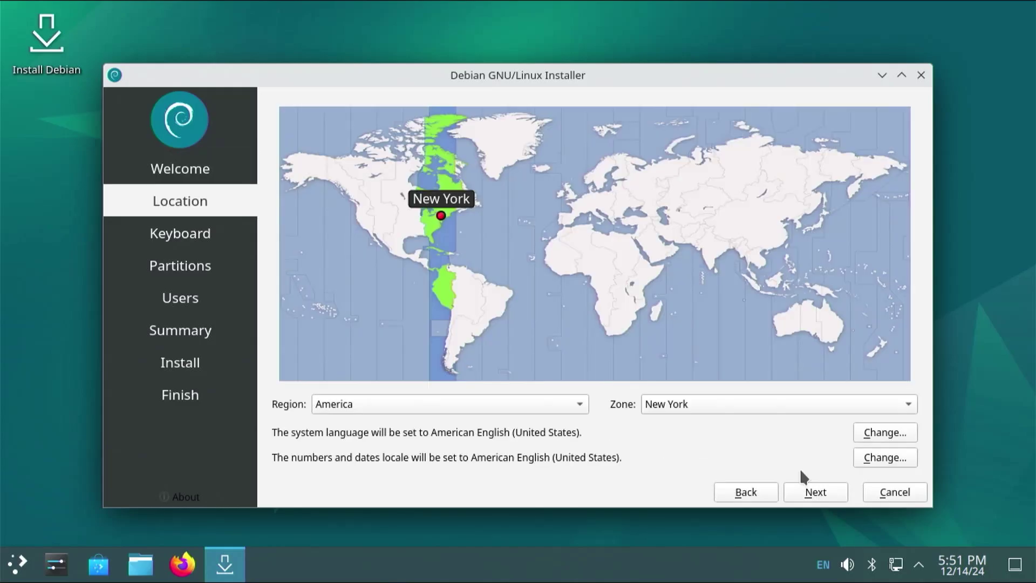
pyautogui.click(815, 492)
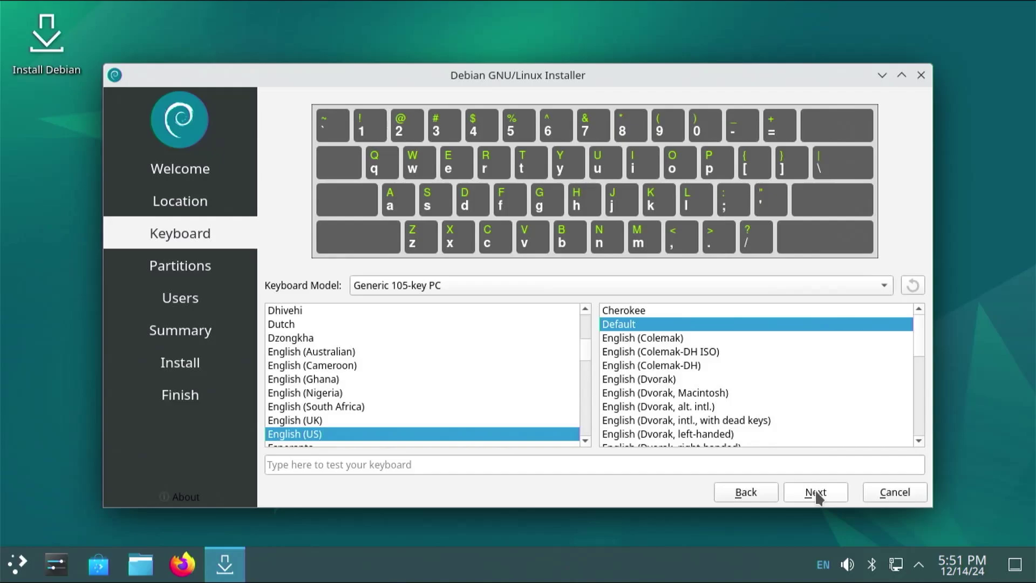
pyautogui.click(817, 493)
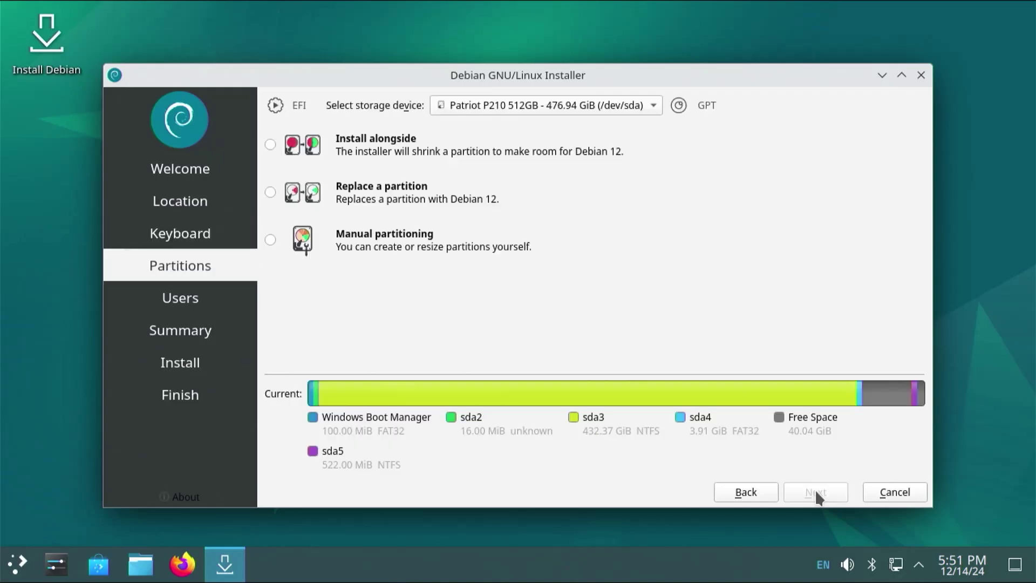
# Choose manual partitioning for the Patriot P210 512GB disk and continue to the partition list
pyautogui.click(394, 238)
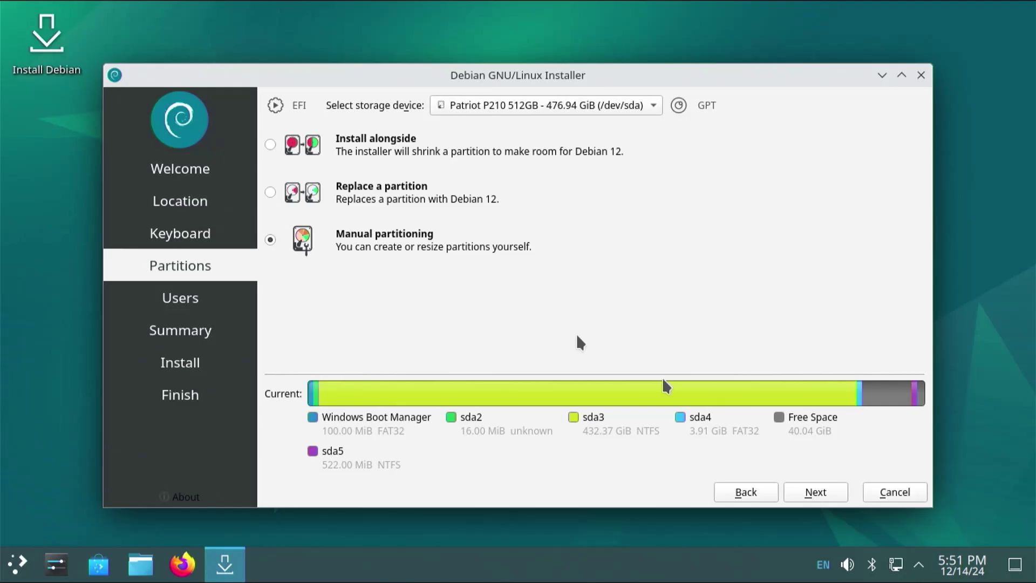
pyautogui.click(816, 493)
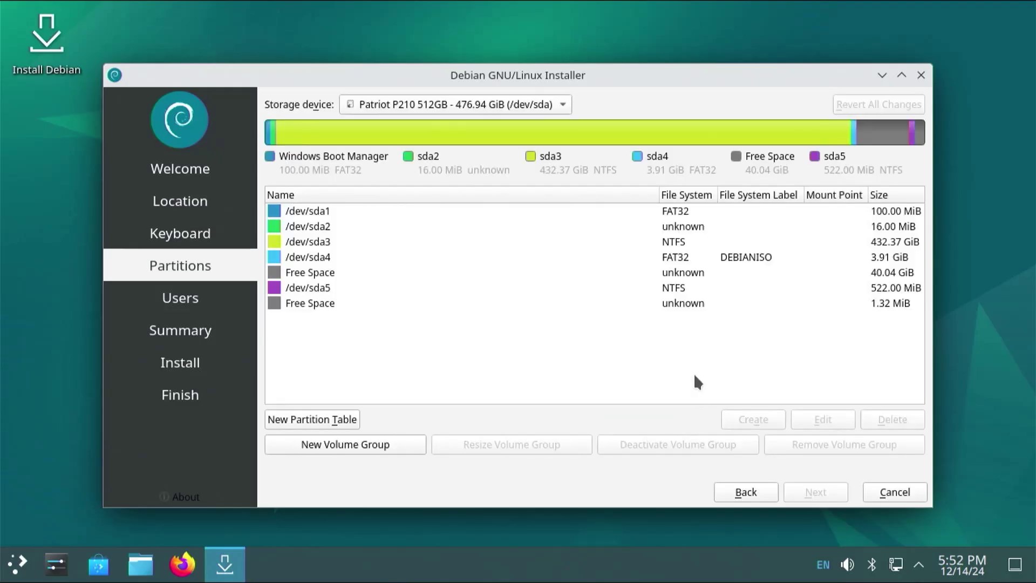
# Create a 1024 MiB ext4 partition with mount point /boot in the 40.04 GiB free space
pyautogui.click(709, 278)
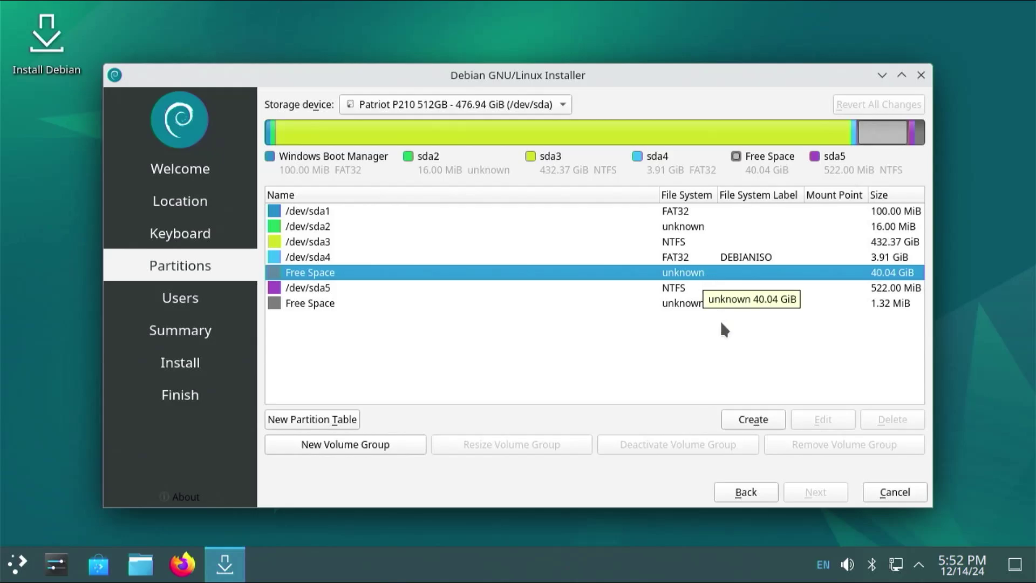
pyautogui.click(748, 420)
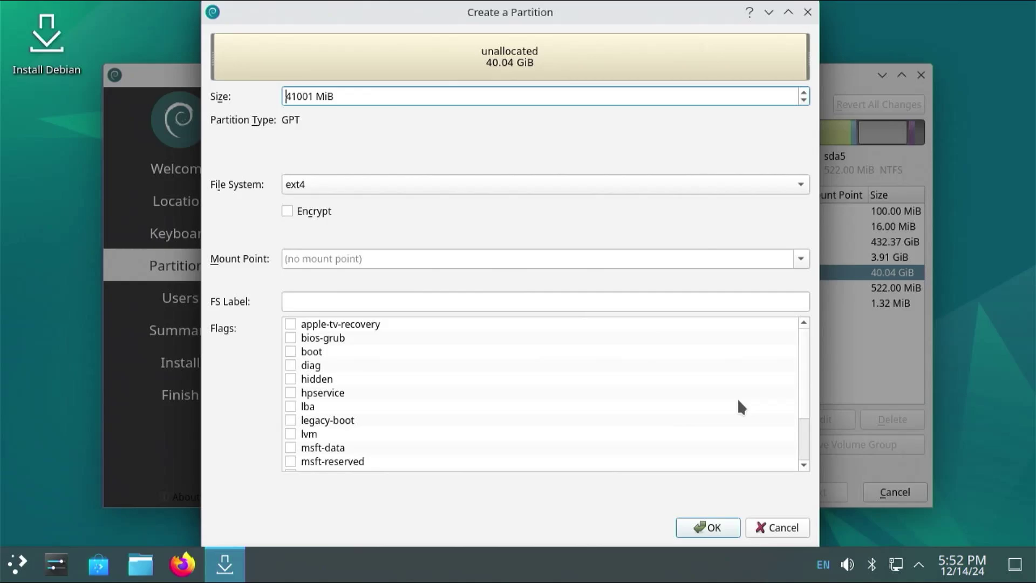
pyautogui.hotkey('shift', 'Right')
pyautogui.press('Right')
pyautogui.hotkey('shift', 'Right')
pyautogui.hotkey('shift', 'Right')
pyautogui.hotkey('shift', 'Right')
pyautogui.hotkey('shift', 'Right')
pyautogui.hotkey('shift', 'Right')
pyautogui.write('1024')
pyautogui.click(799, 256)
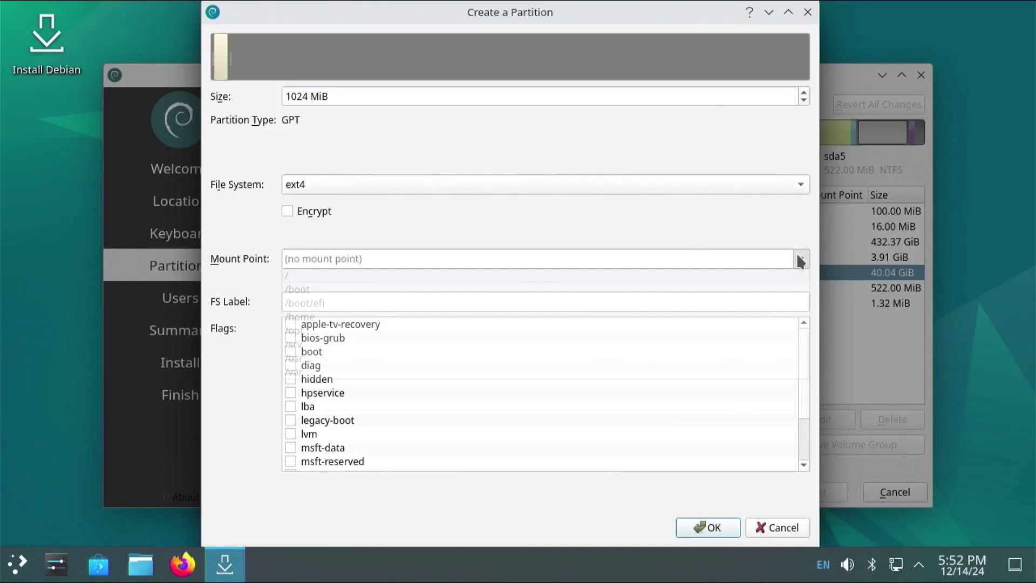
pyautogui.click(522, 291)
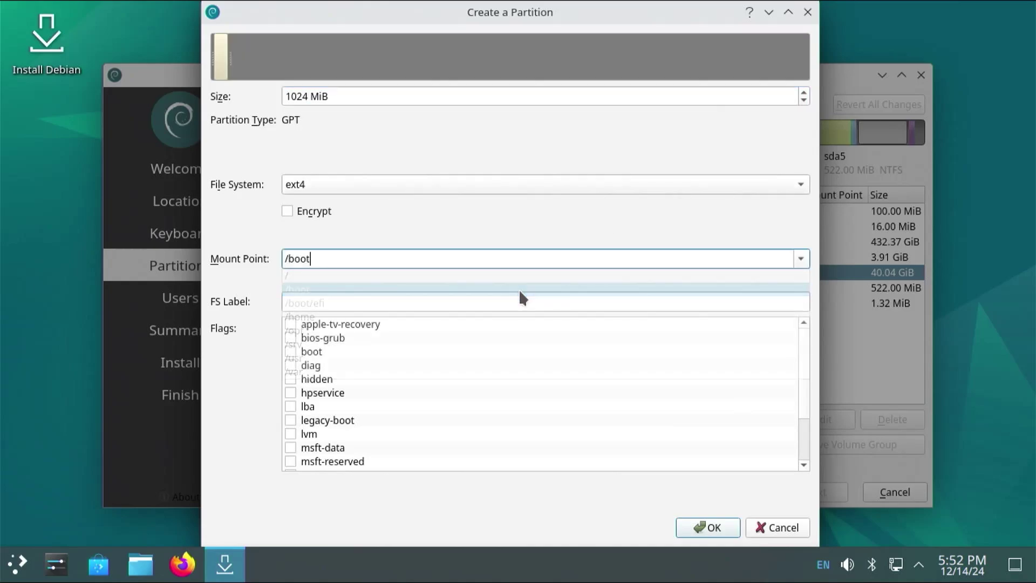
pyautogui.click(701, 531)
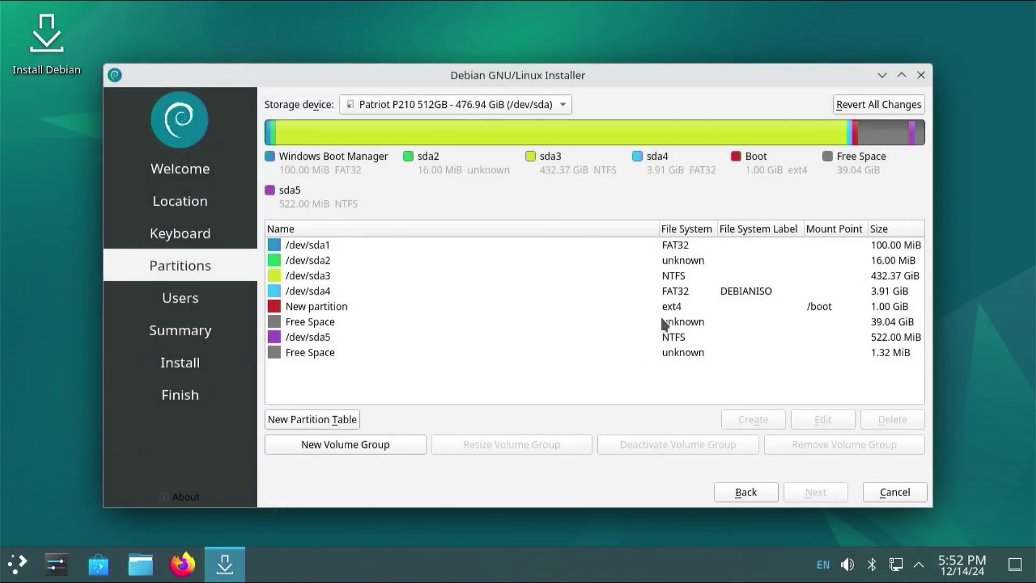
# Create a 512 MiB fat32 partition in the 39.04 GiB free space with mount point /boot/efi and the boot flag
pyautogui.click(663, 321)
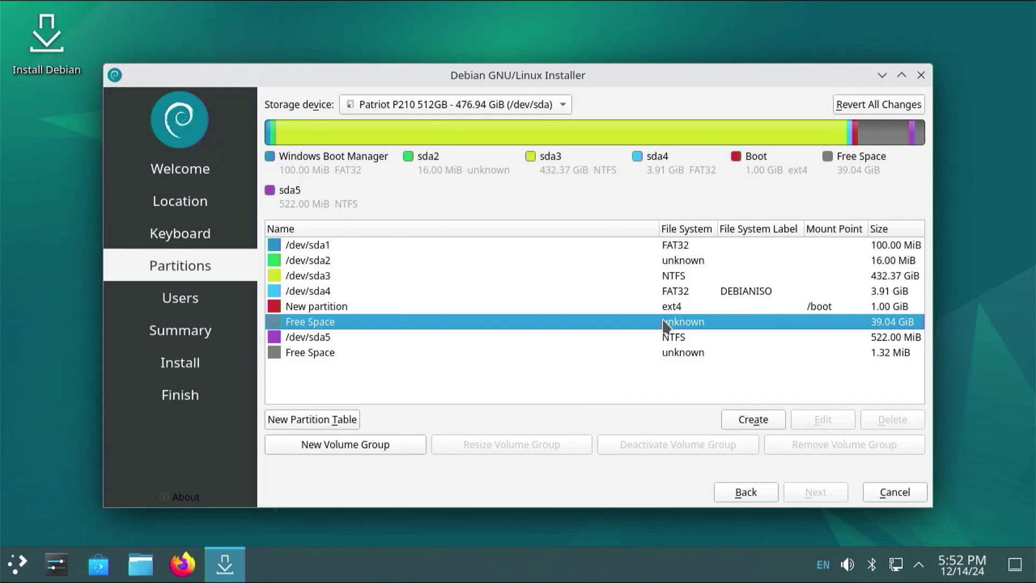
pyautogui.click(739, 419)
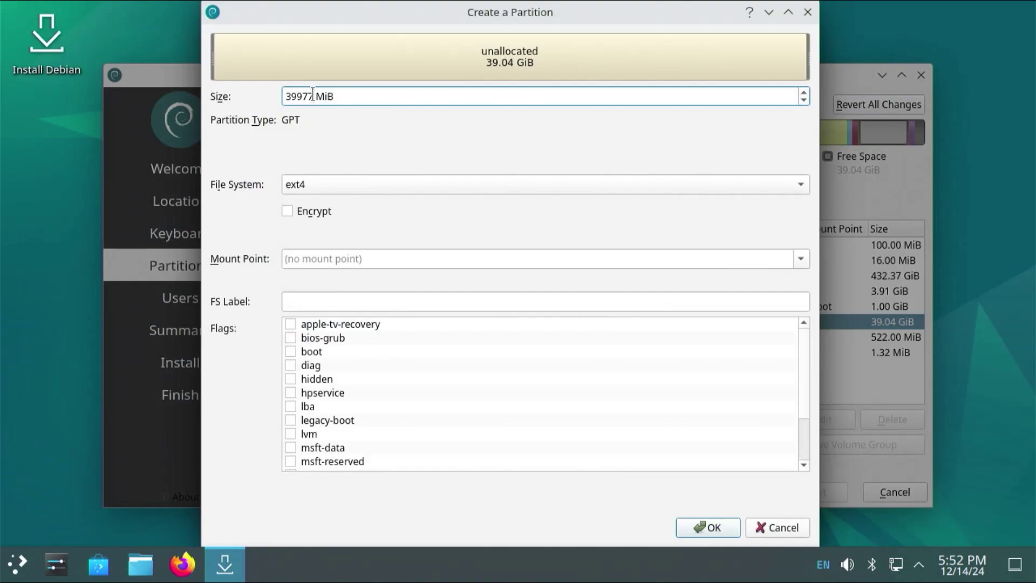
pyautogui.moveTo(312, 95); pyautogui.dragTo(261, 93)
pyautogui.write('512')
pyautogui.click(386, 185)
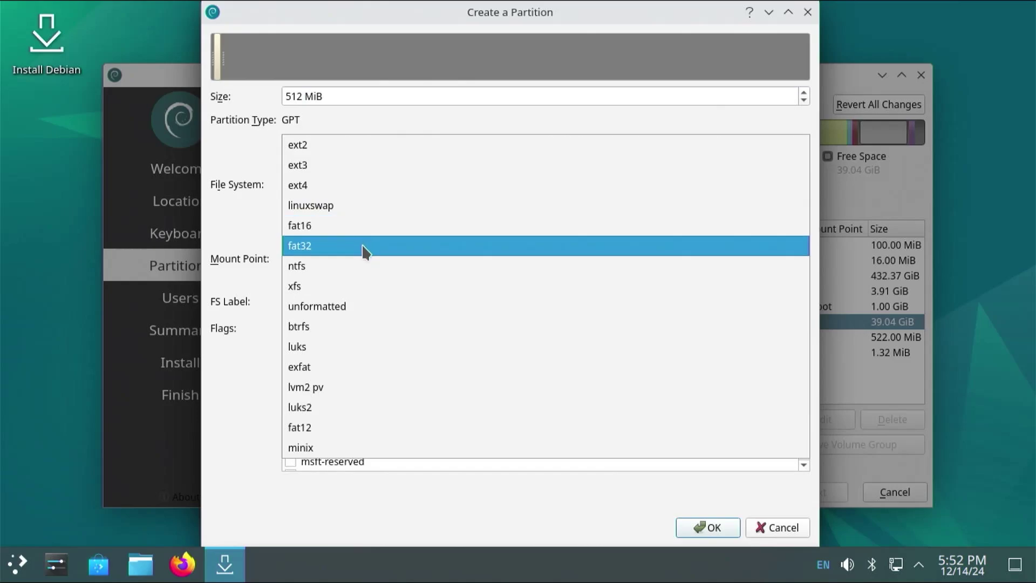
pyautogui.click(366, 247)
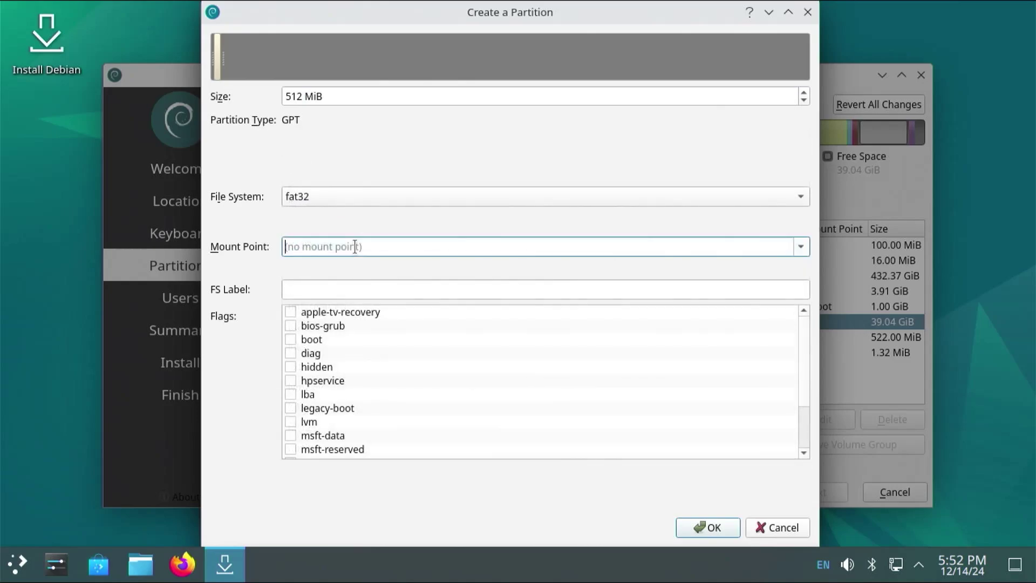
pyautogui.click(801, 246)
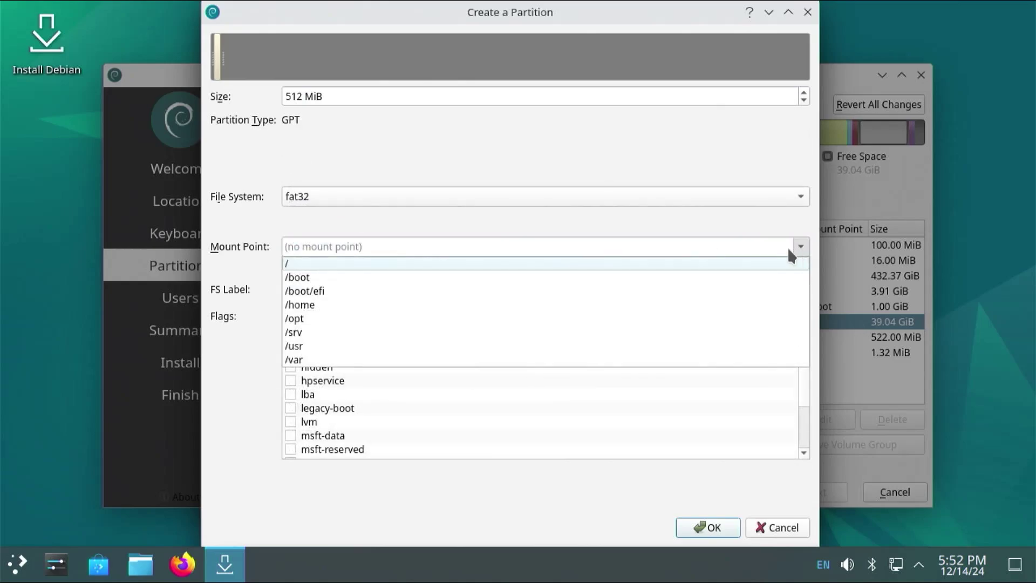
pyautogui.click(743, 294)
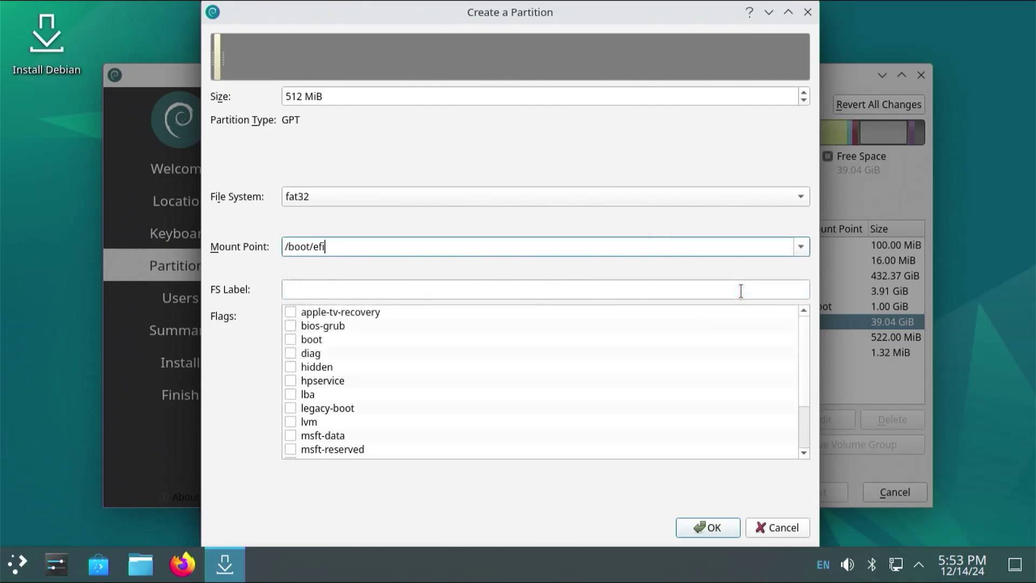
pyautogui.click(291, 340)
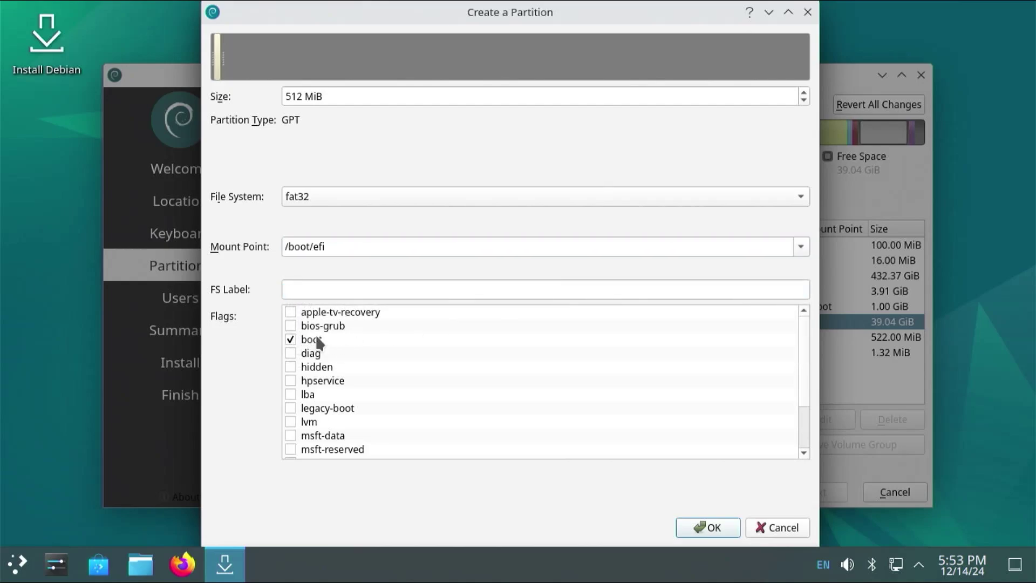
pyautogui.click(720, 538)
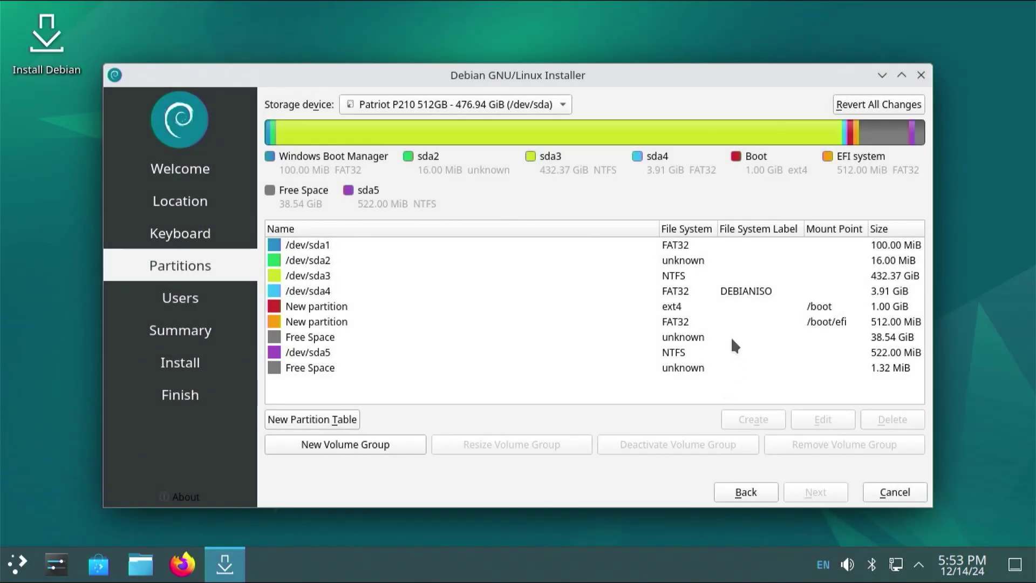
# Create an ext4 partition with mount point / using all of the 38.54 GiB free space
pyautogui.click(697, 340)
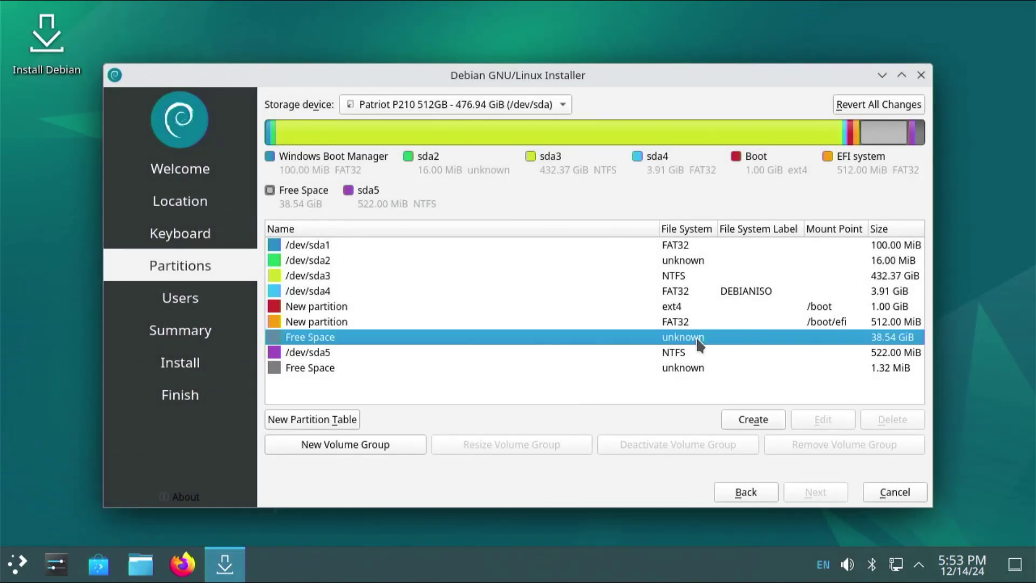
pyautogui.click(743, 417)
pyautogui.click(790, 268)
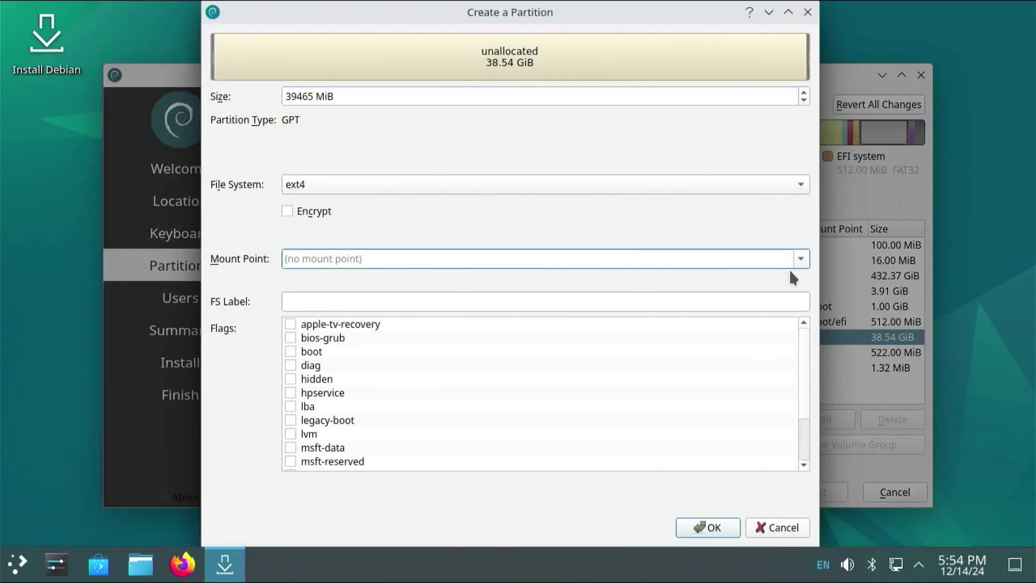
pyautogui.click(801, 259)
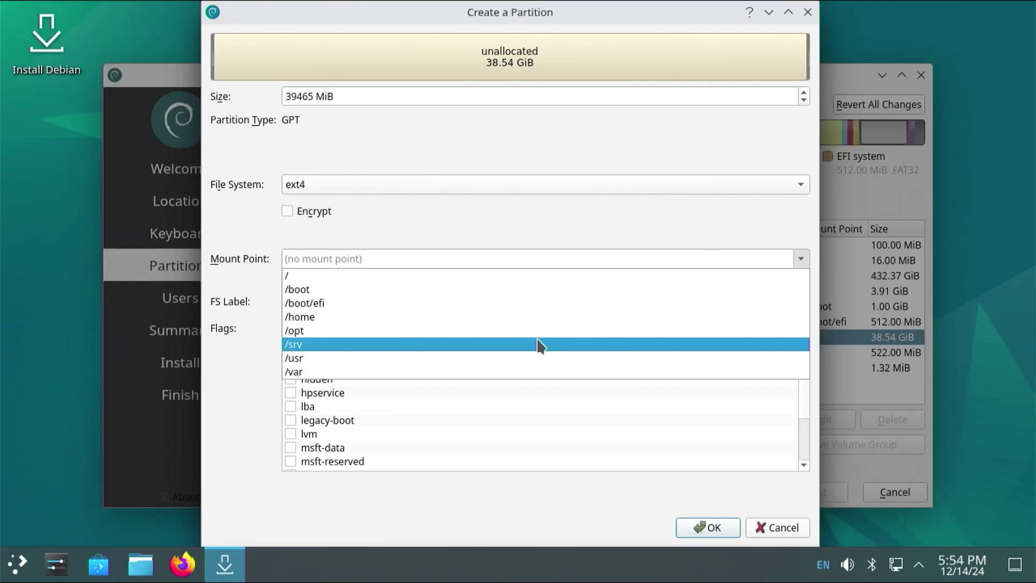
pyautogui.click(531, 276)
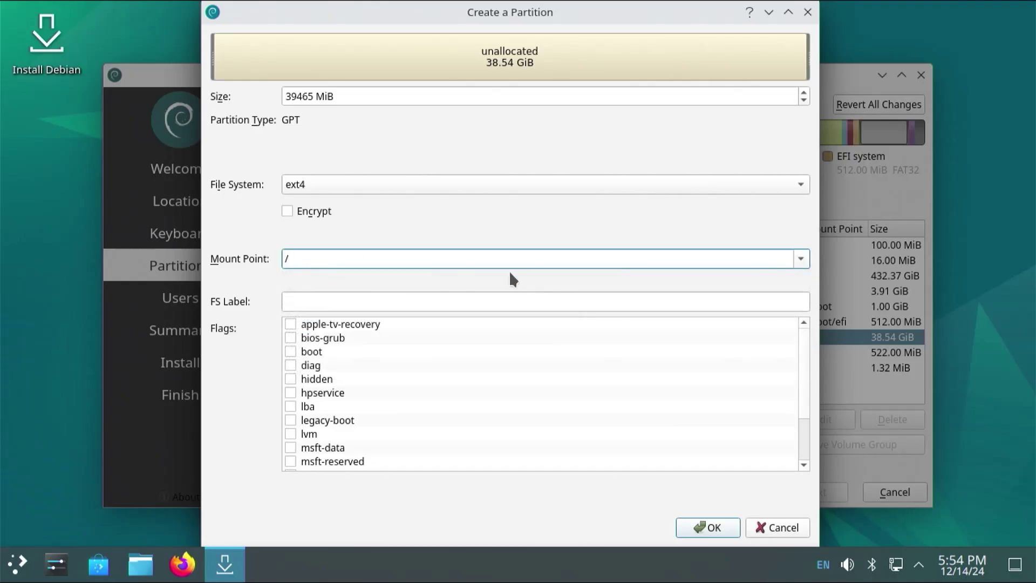
pyautogui.click(705, 528)
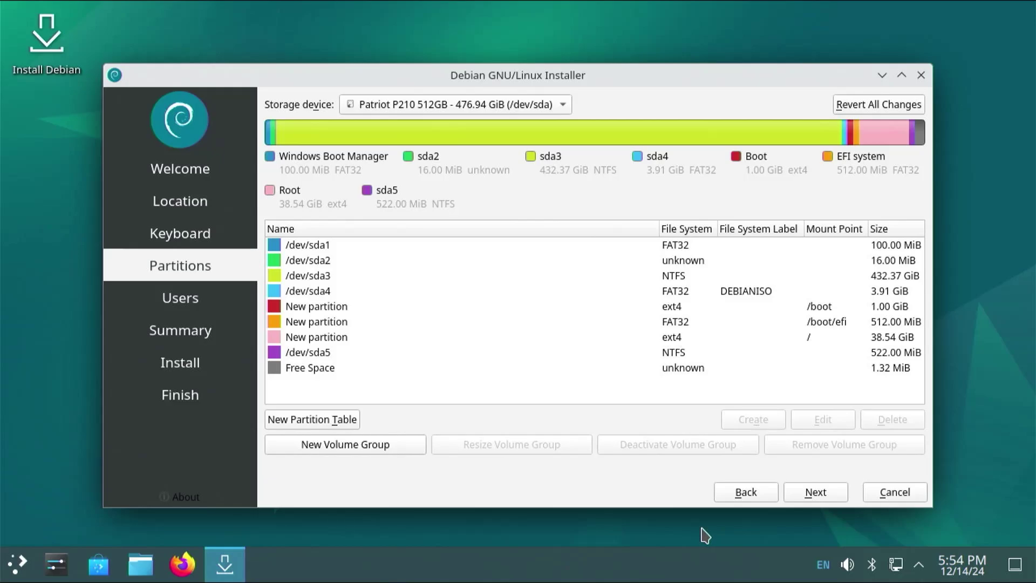
# Check the new /boot, /boot/efi and / partitions and continue to the user account setup
pyautogui.click(812, 307)
pyautogui.click(819, 321)
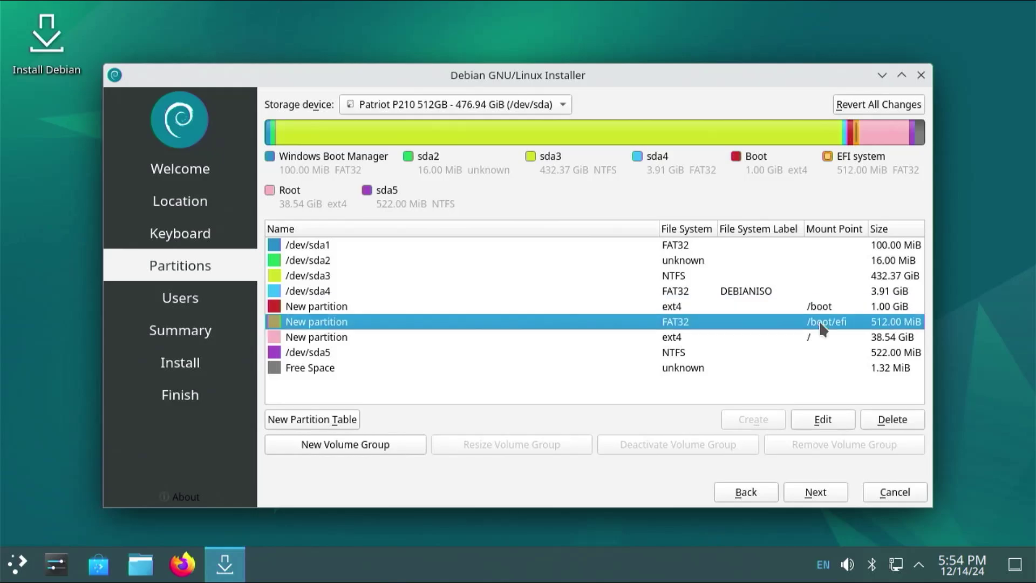
pyautogui.click(820, 338)
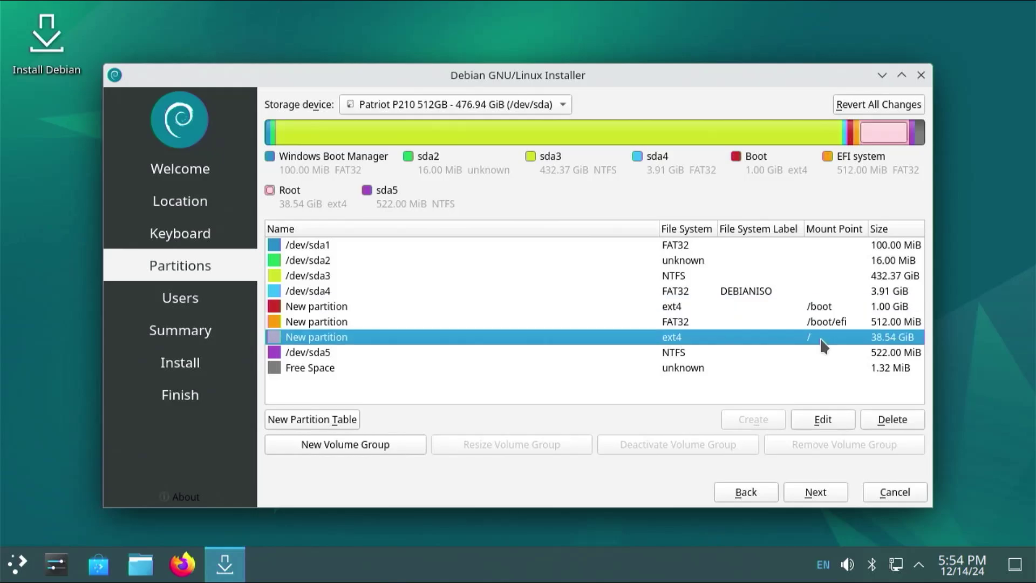
pyautogui.click(816, 494)
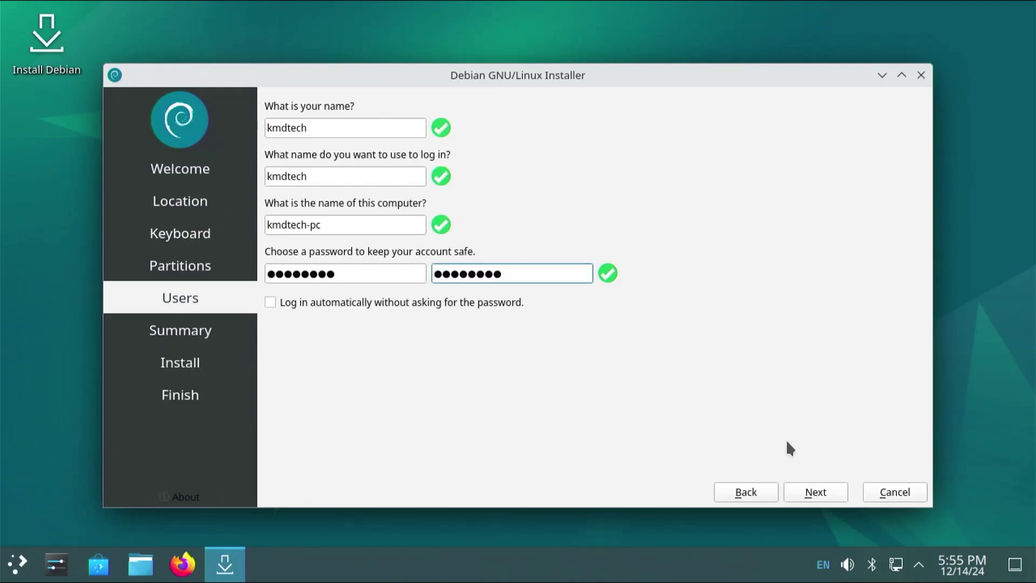
# Accept the account details, start the Debian installation after reviewing the summary, and look at the installation log
pyautogui.click(809, 492)
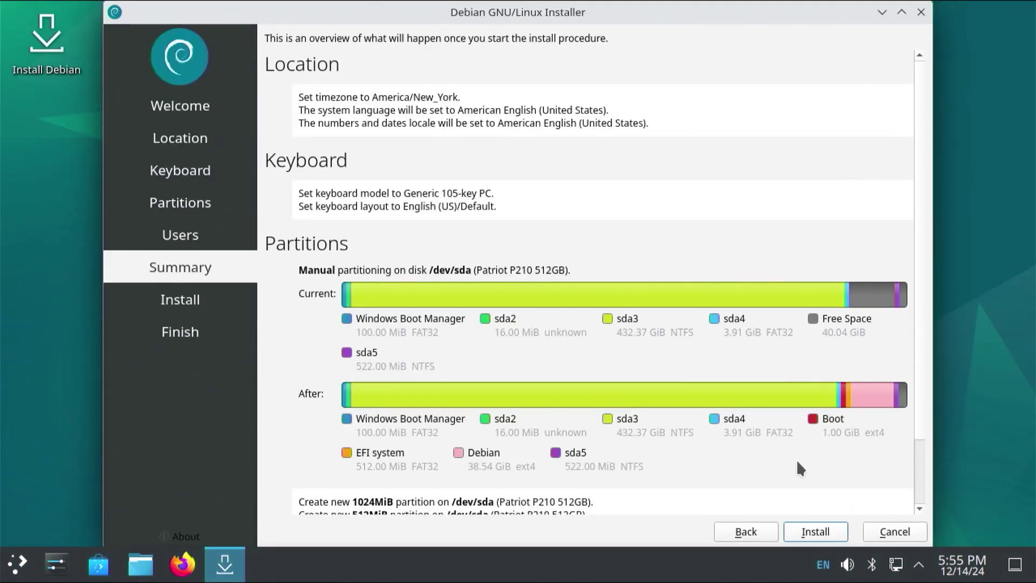
pyautogui.scroll(-3, 795, 458)
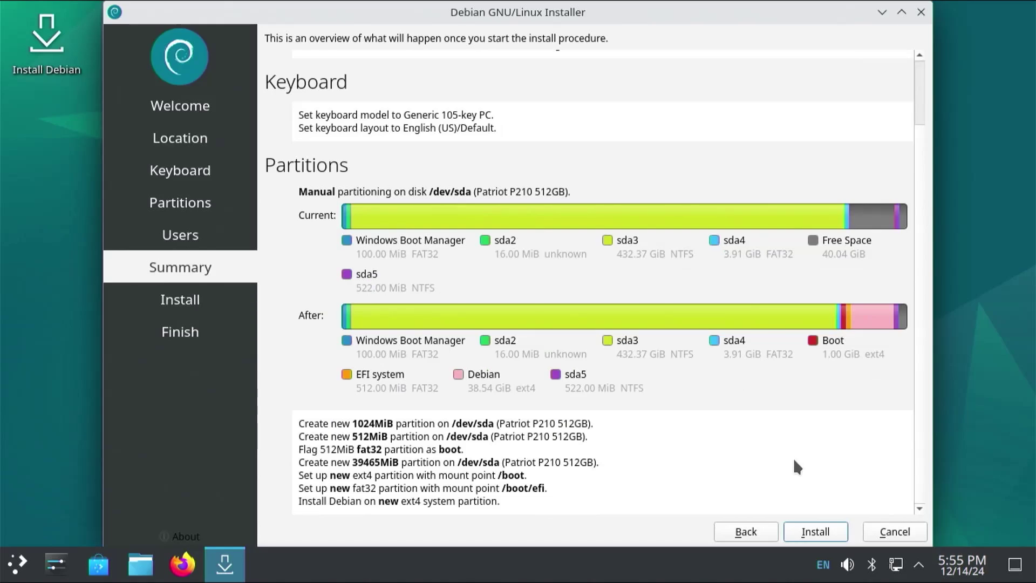
pyautogui.click(826, 530)
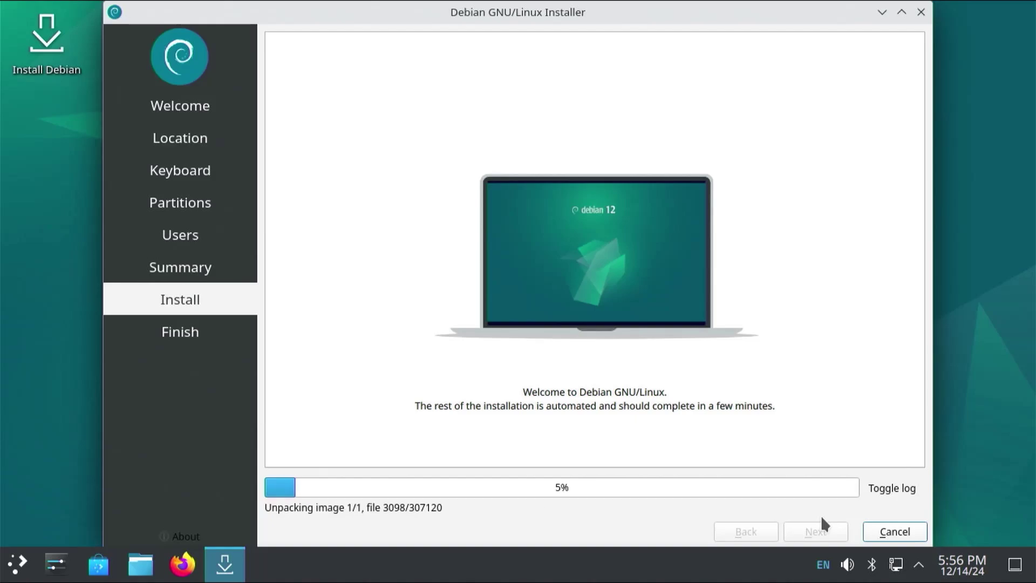
pyautogui.click(892, 489)
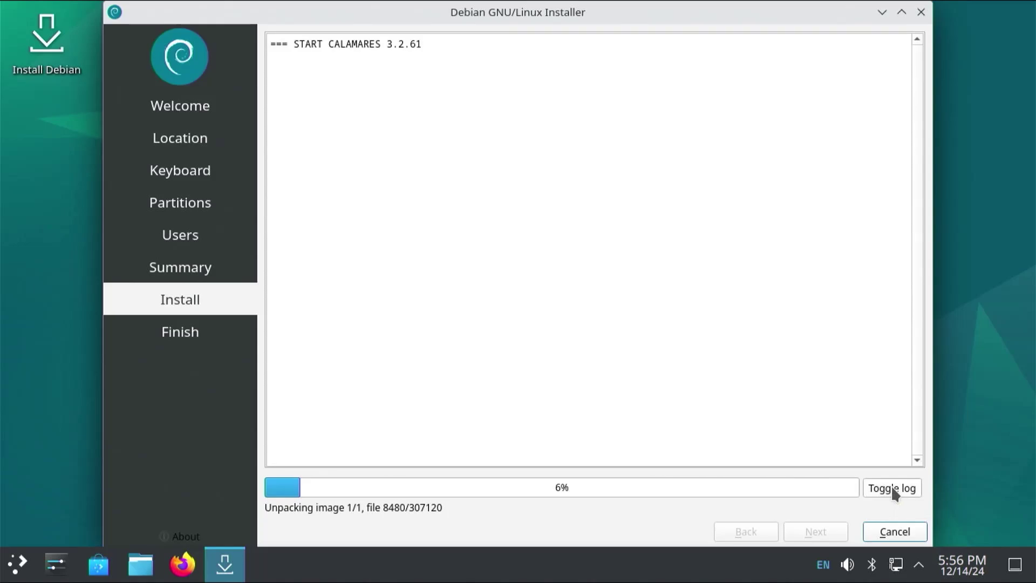
pyautogui.click(890, 489)
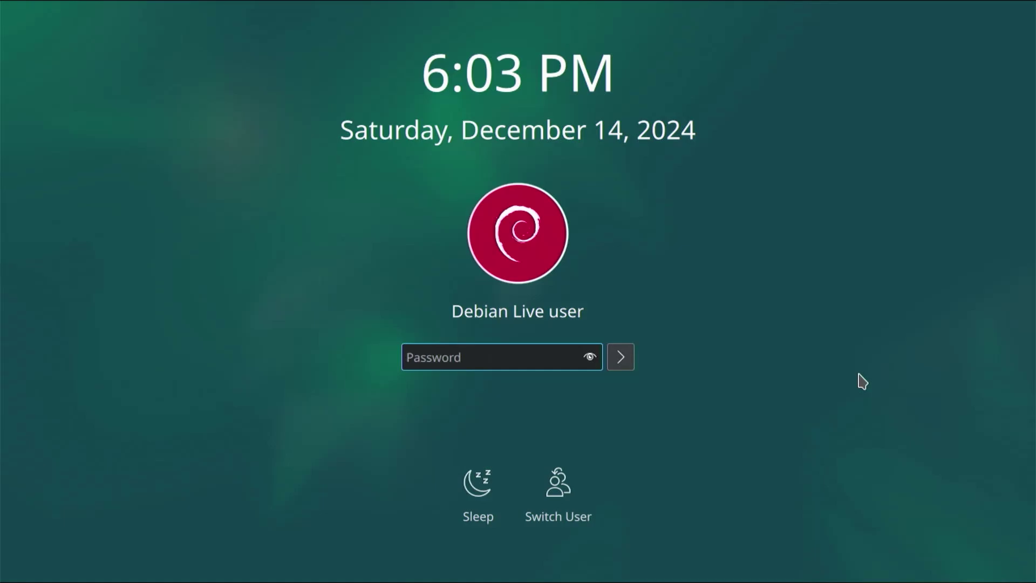
# Unlock the Debian Live user session with the account password
pyautogui.write('live')
pyautogui.press('Return')
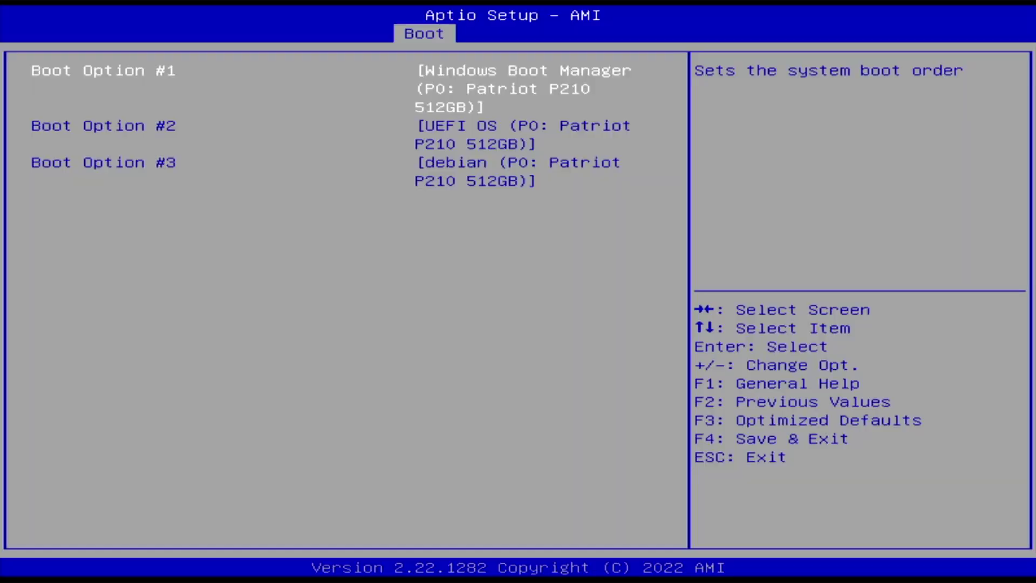
# Move the debian (P0: Patriot P210 512GB) entry to Boot Option #1 in the firmware boot order
pyautogui.press('Down')
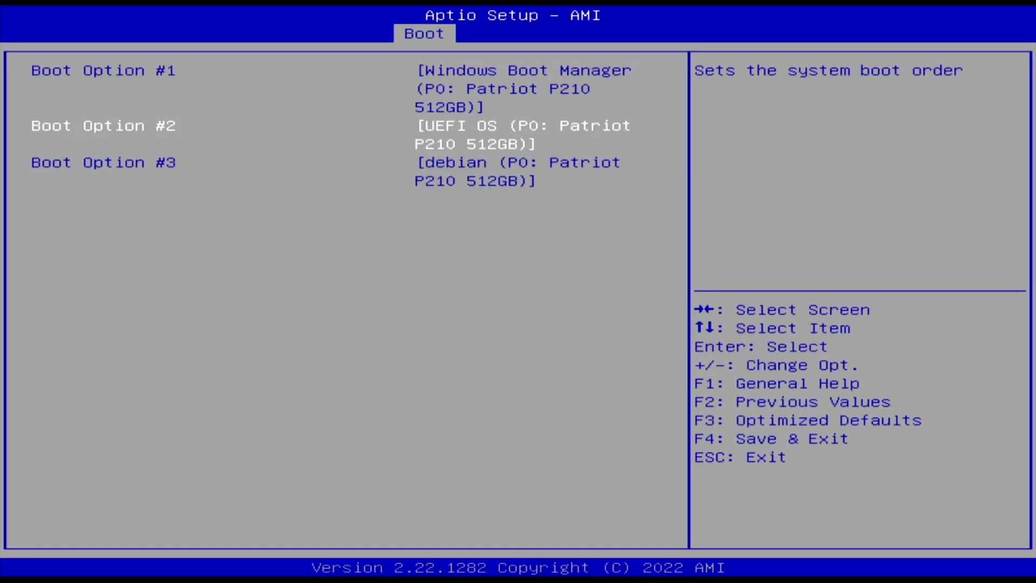
pyautogui.press('Down')
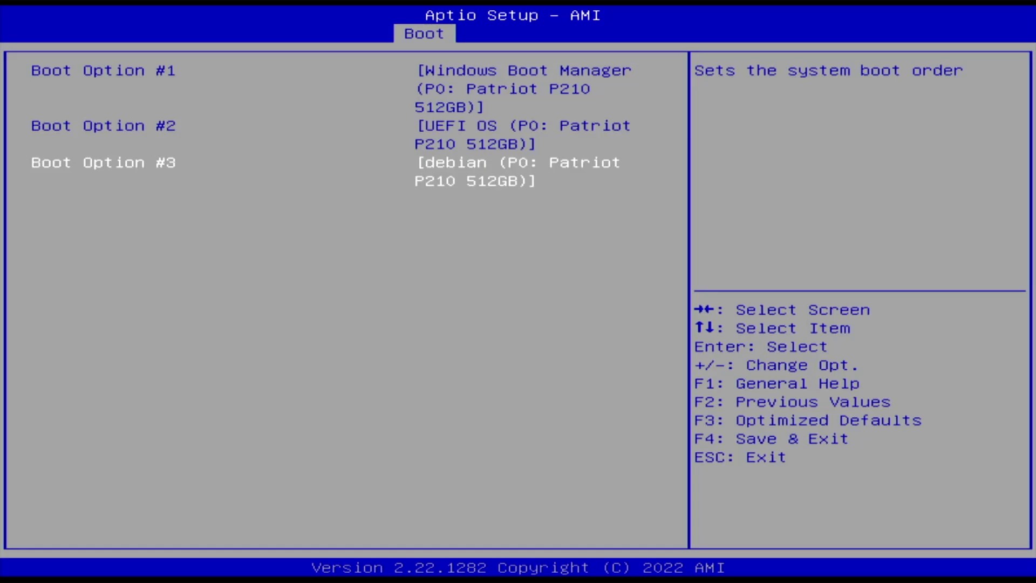
pyautogui.press('+')
pyautogui.press('+')
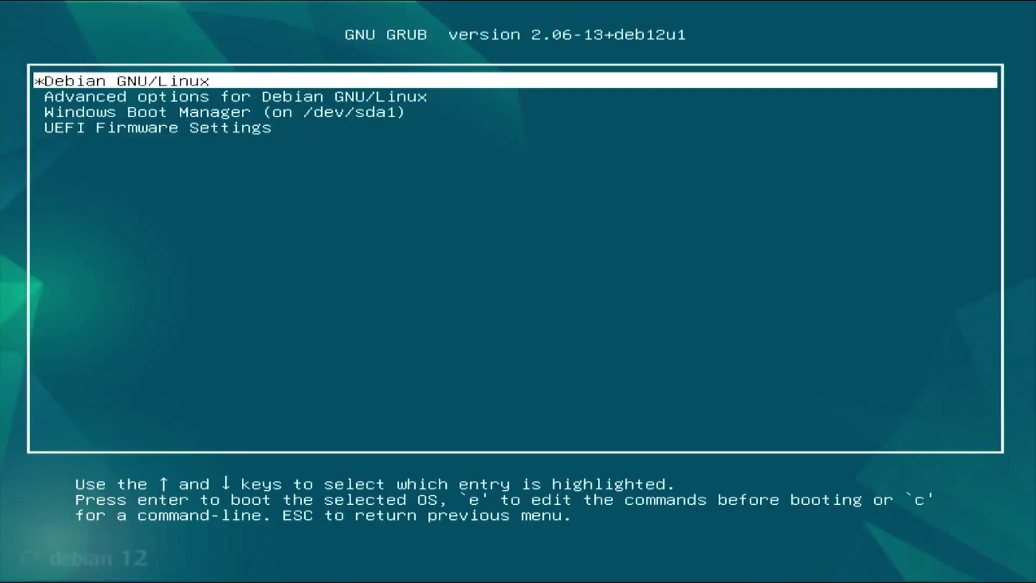
# Boot the Debian GNU/Linux entry from the GRUB menu and log in to the desktop with the account password
pyautogui.press('Down')
pyautogui.press('Down')
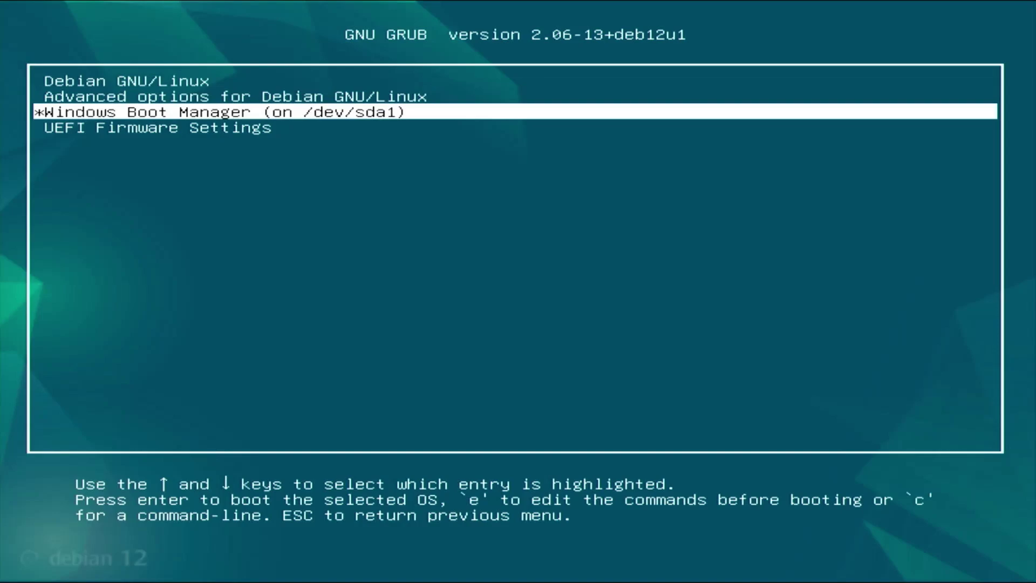
pyautogui.press('Up')
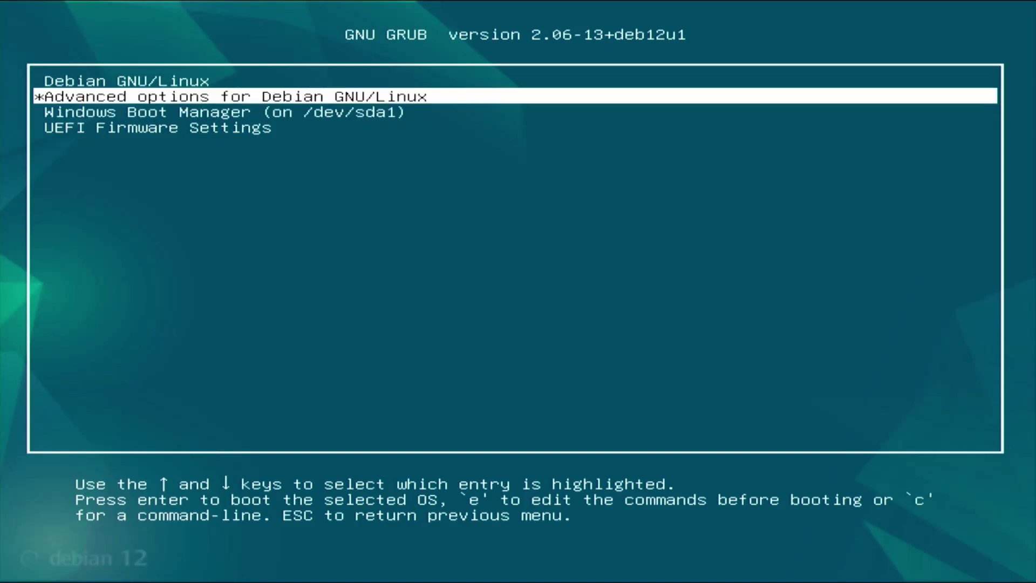
pyautogui.press('Up')
pyautogui.press('Return')
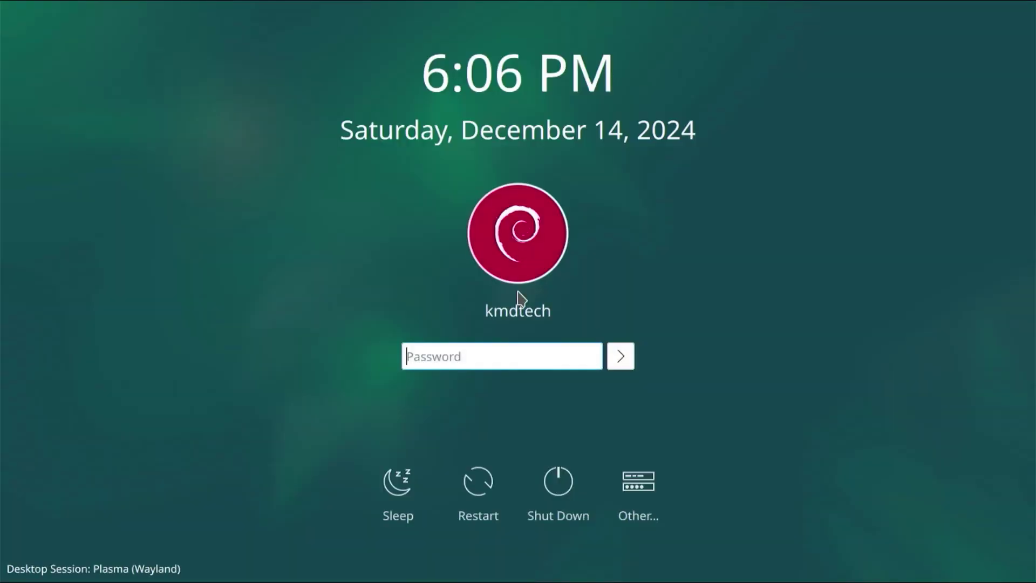
pyautogui.write('*********')
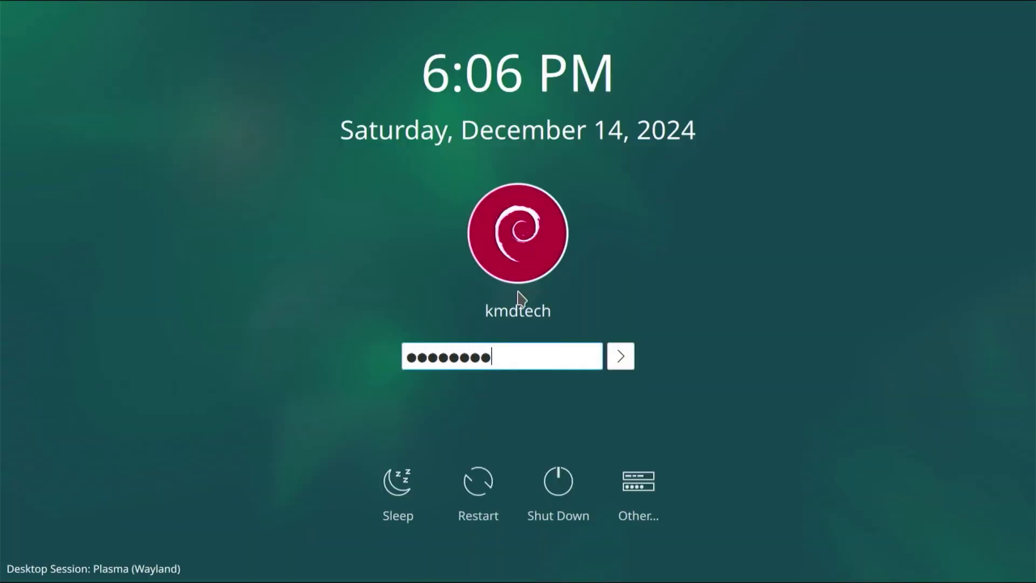
pyautogui.press('Return')
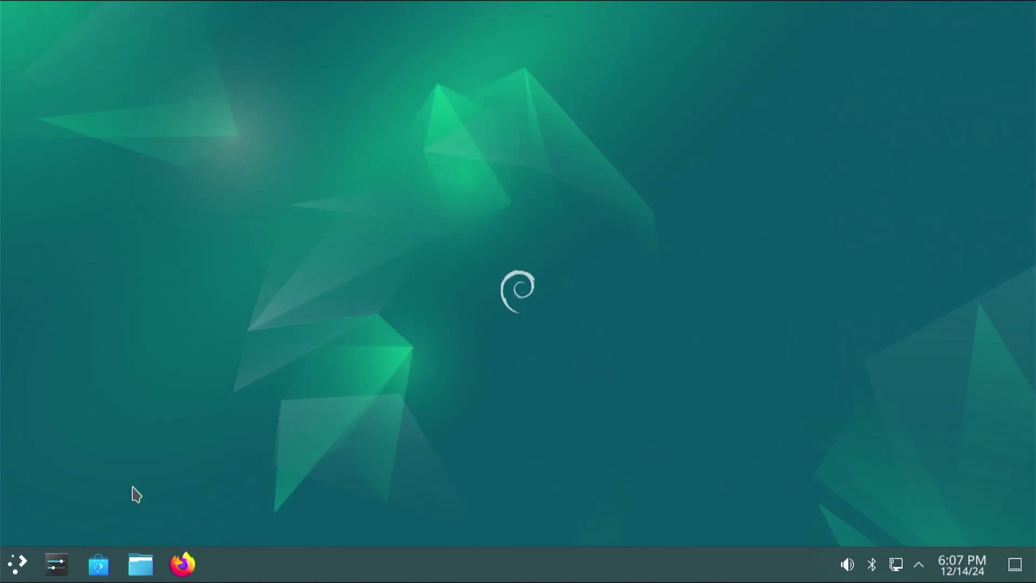
# Restart the computer and boot Windows Boot Manager (on /dev/sda1) from the GRUB menu
pyautogui.click(17, 564)
pyautogui.click(394, 537)
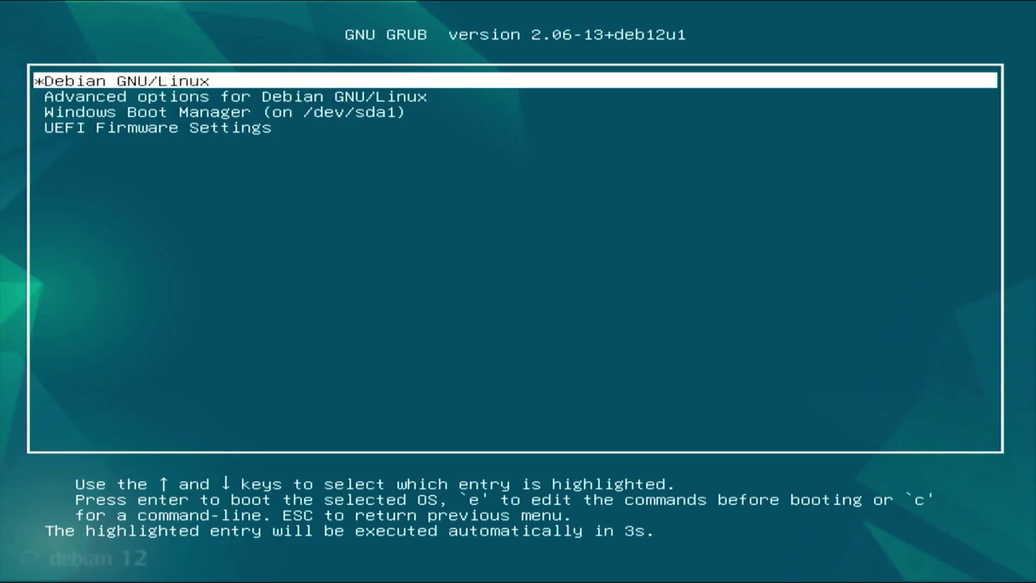
pyautogui.press('Down')
pyautogui.press('Down')
pyautogui.press('Return')
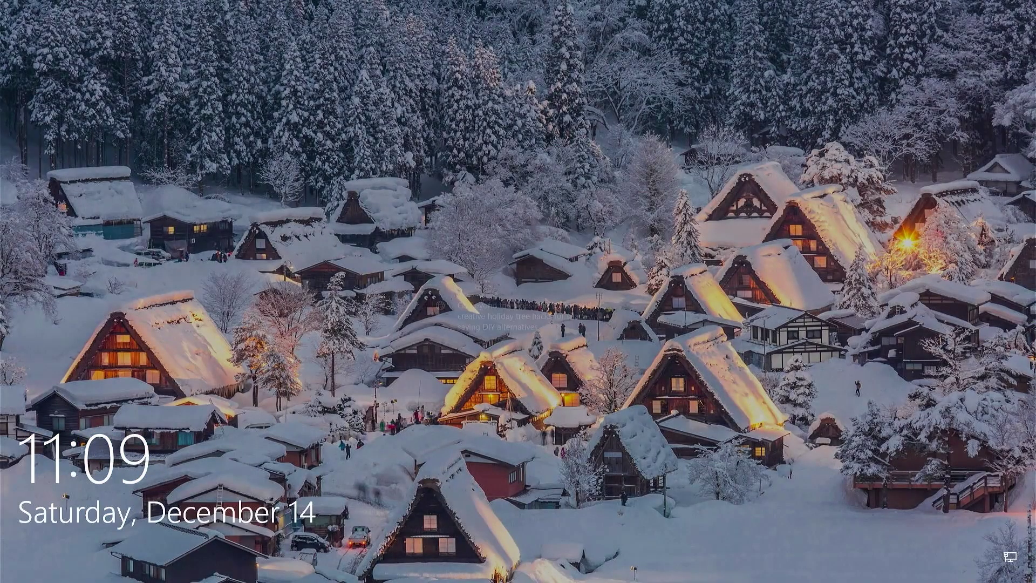
# Sign in to Windows with the account password
pyautogui.press('space')
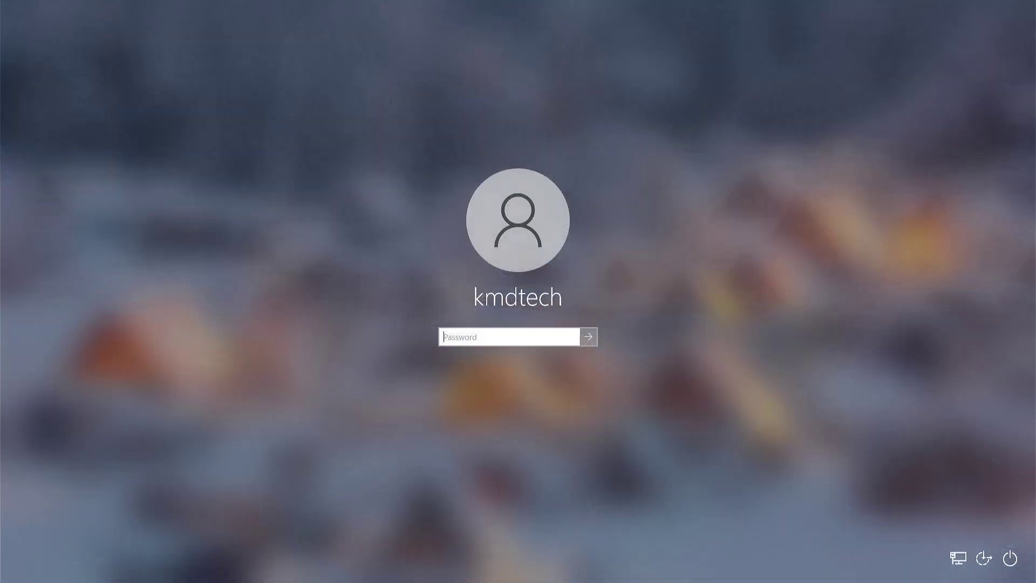
pyautogui.write('*******')
pyautogui.press('Return')
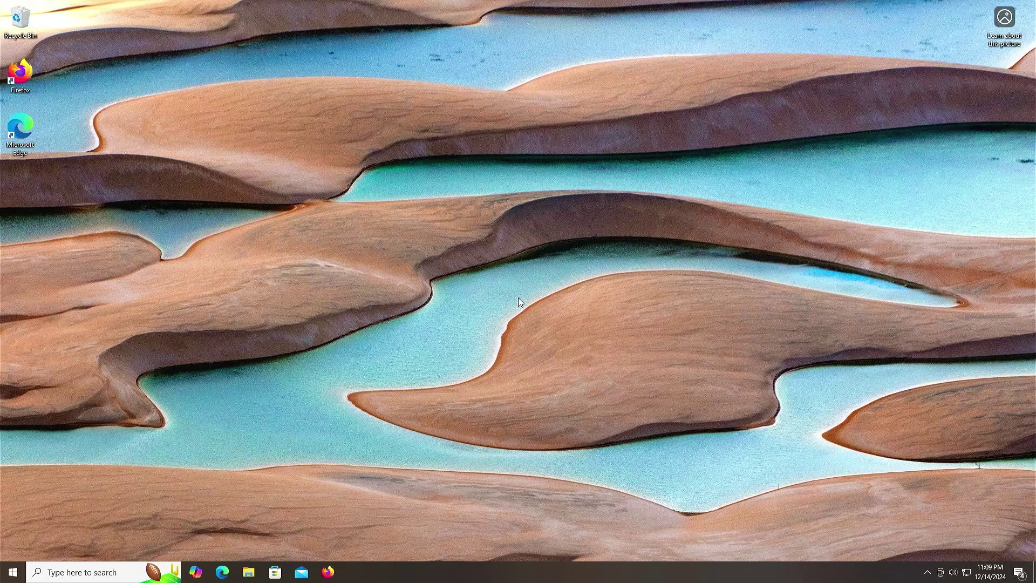
# Open Disk Management in Windows and select the 3.91 GB EFI System Partition on Disk 0
pyautogui.press('super')
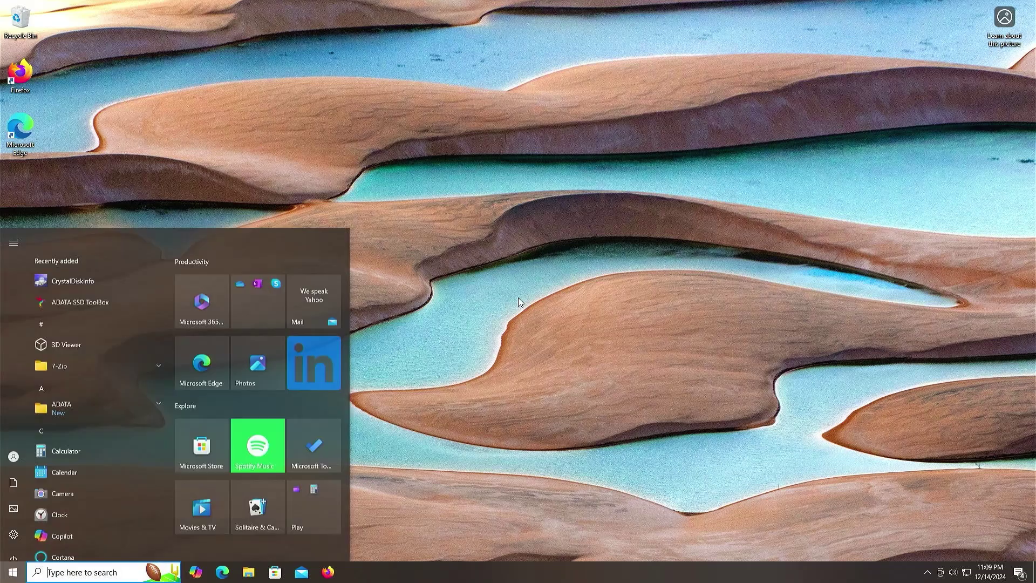
pyautogui.write('disk management')
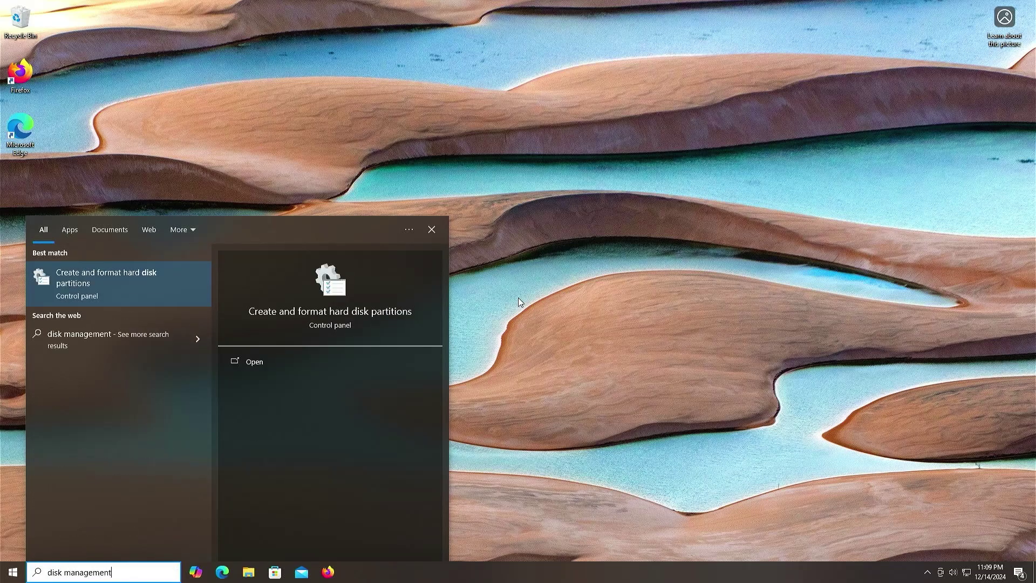
pyautogui.press('Return')
pyautogui.click(417, 278)
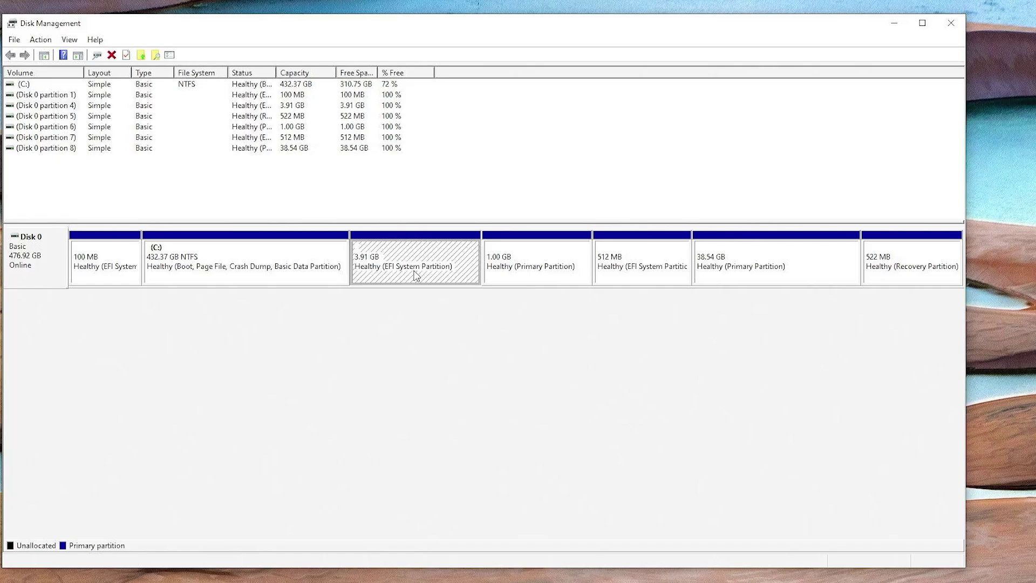